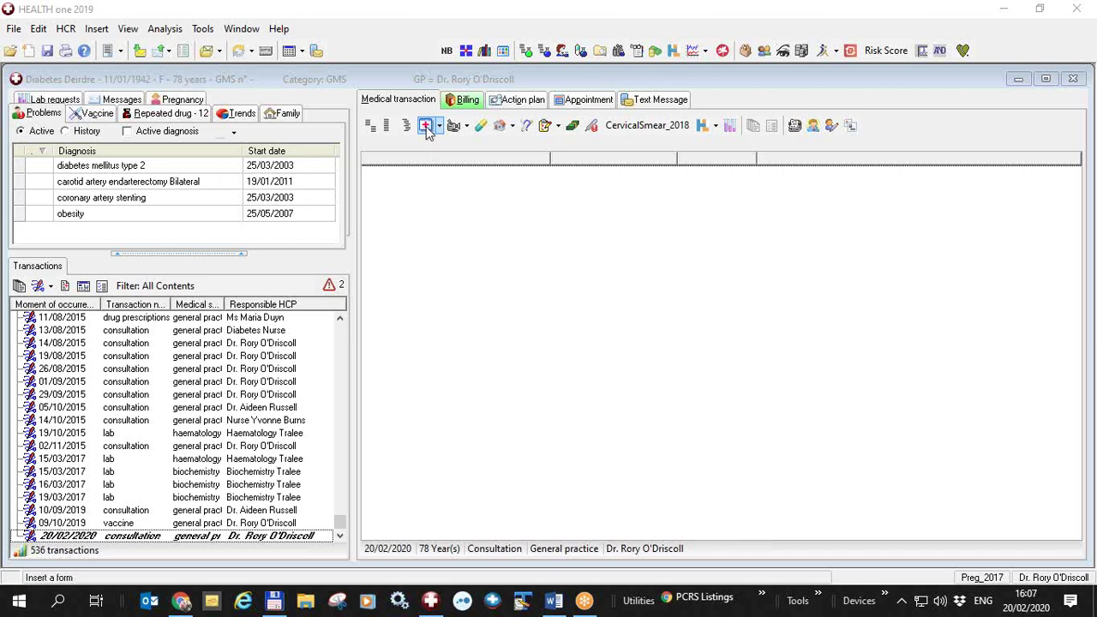
# Step: Find the CDM - Chronic Disease Management form and insert it into the patient's medical transaction
pyautogui.click(426, 126)
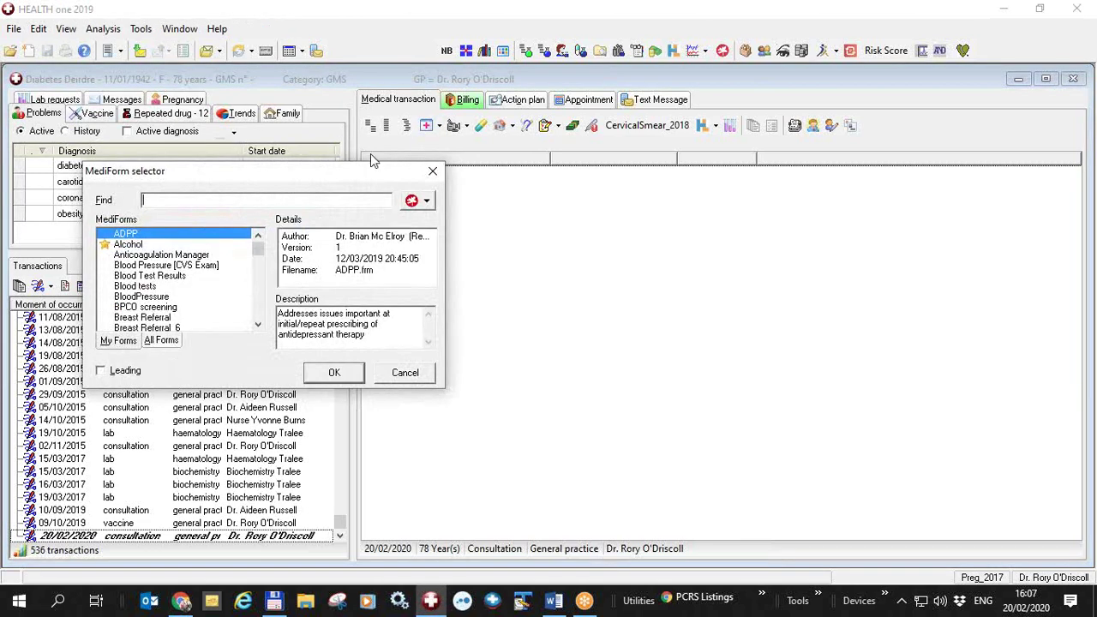
pyautogui.write('cdm')
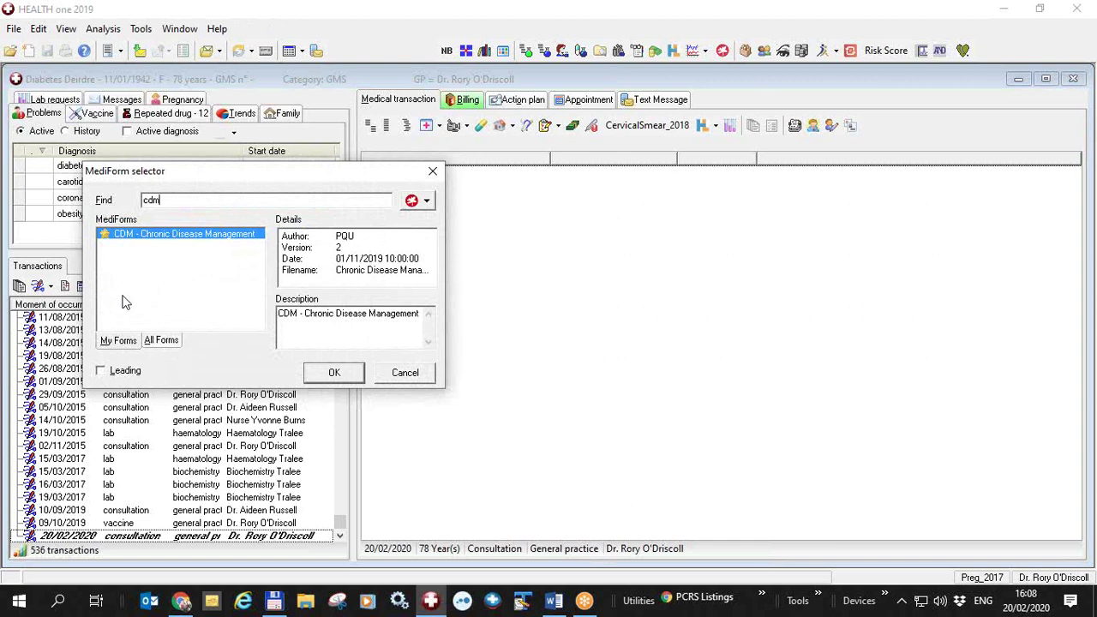
pyautogui.click(160, 342)
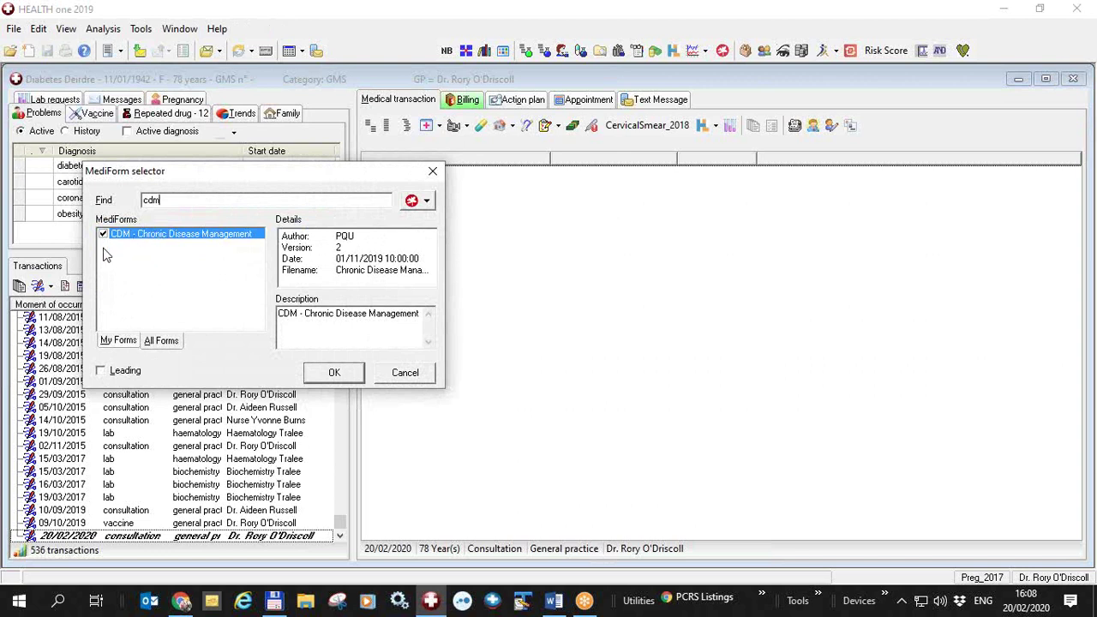
pyautogui.click(121, 342)
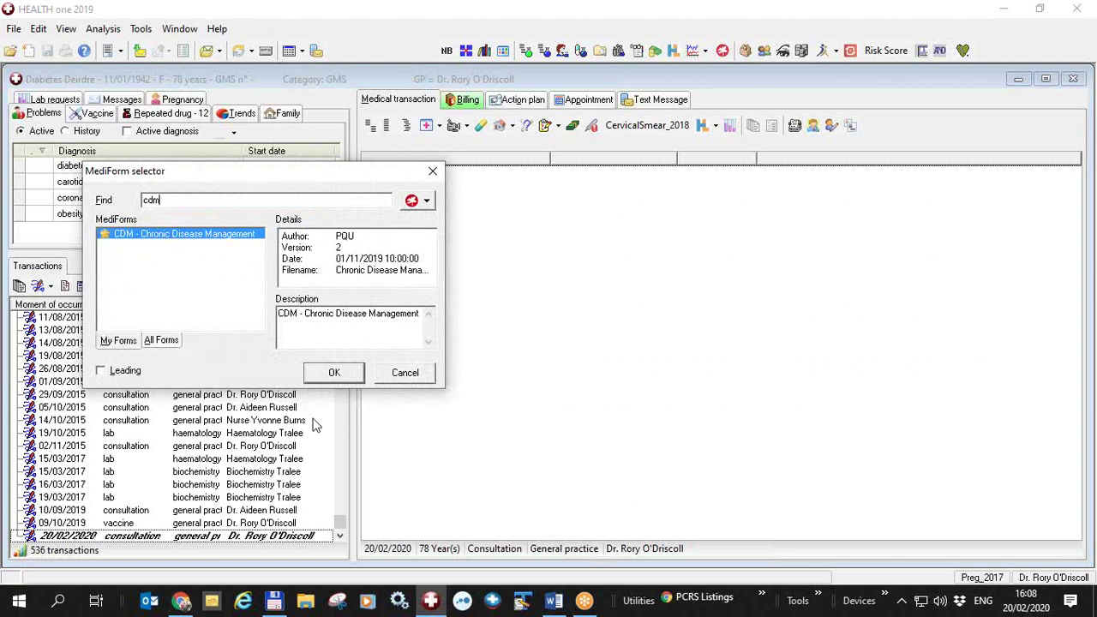
pyautogui.click(339, 374)
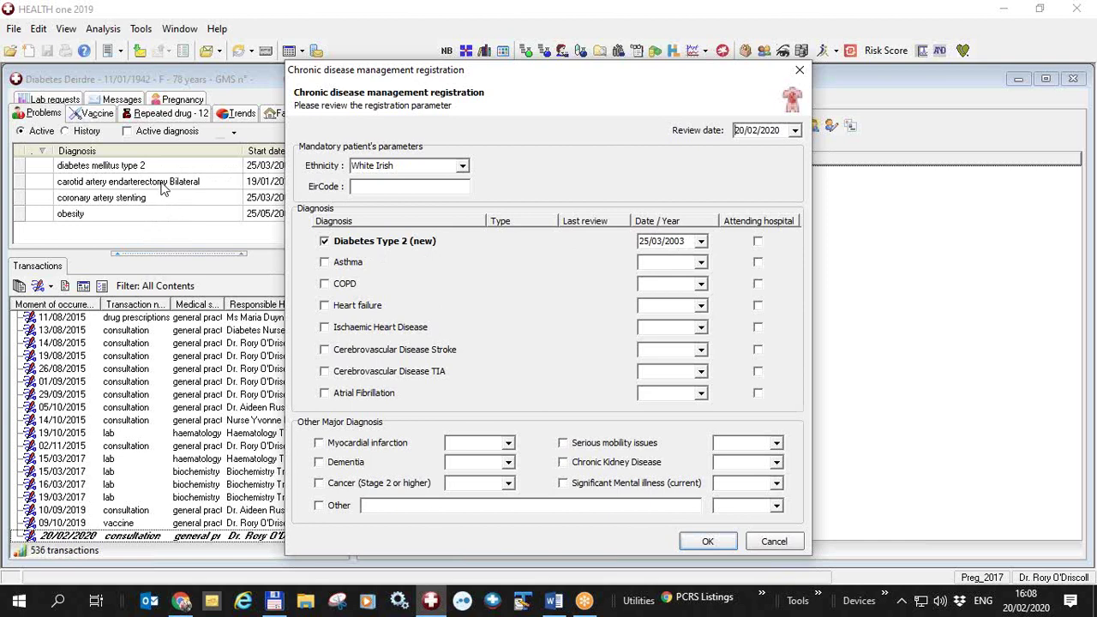
# Step: Register Ischaemic Heart Disease as a diagnosis dated 03/2003
pyautogui.click(325, 331)
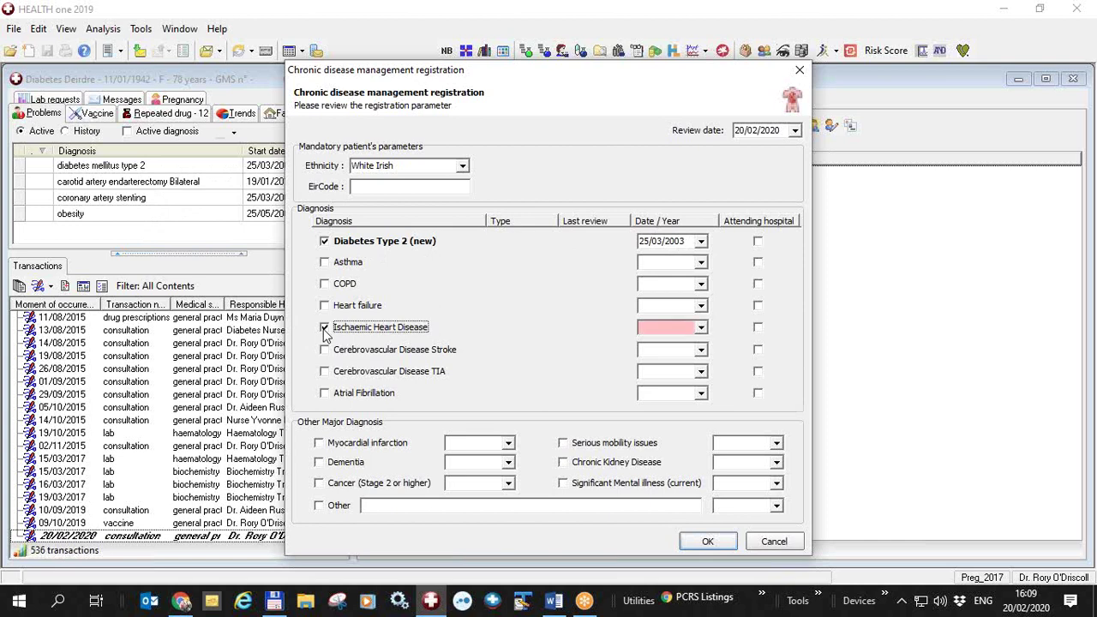
pyautogui.click(660, 327)
pyautogui.write('03/2')
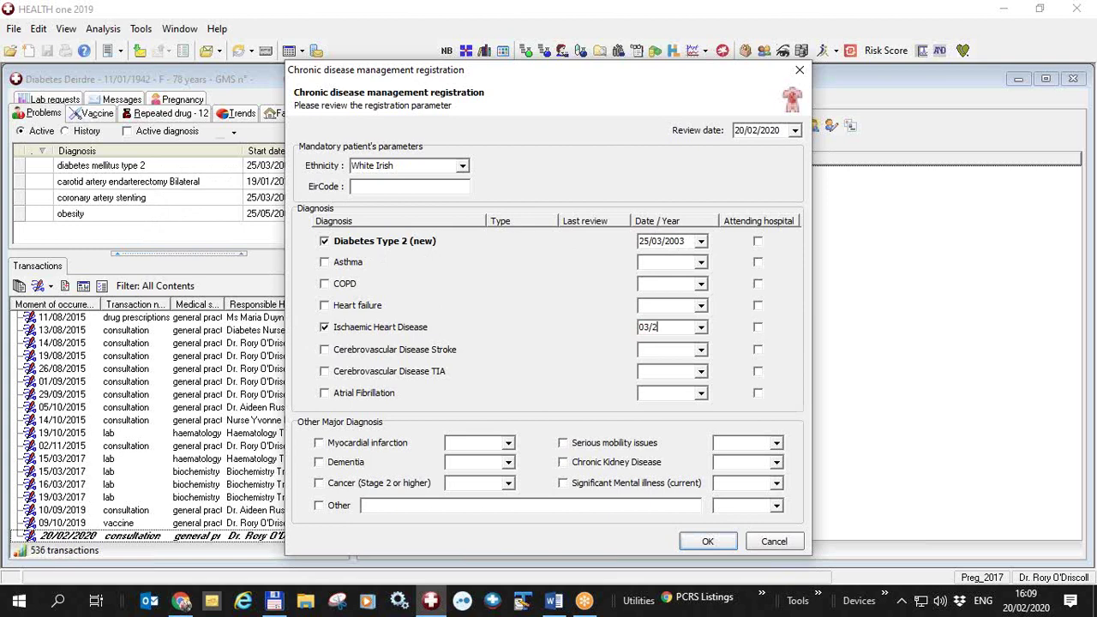
pyautogui.write('003')
# Step: Add COPD as a diagnosis dated 1999 and confirm the chronic disease registration
pyautogui.click(325, 286)
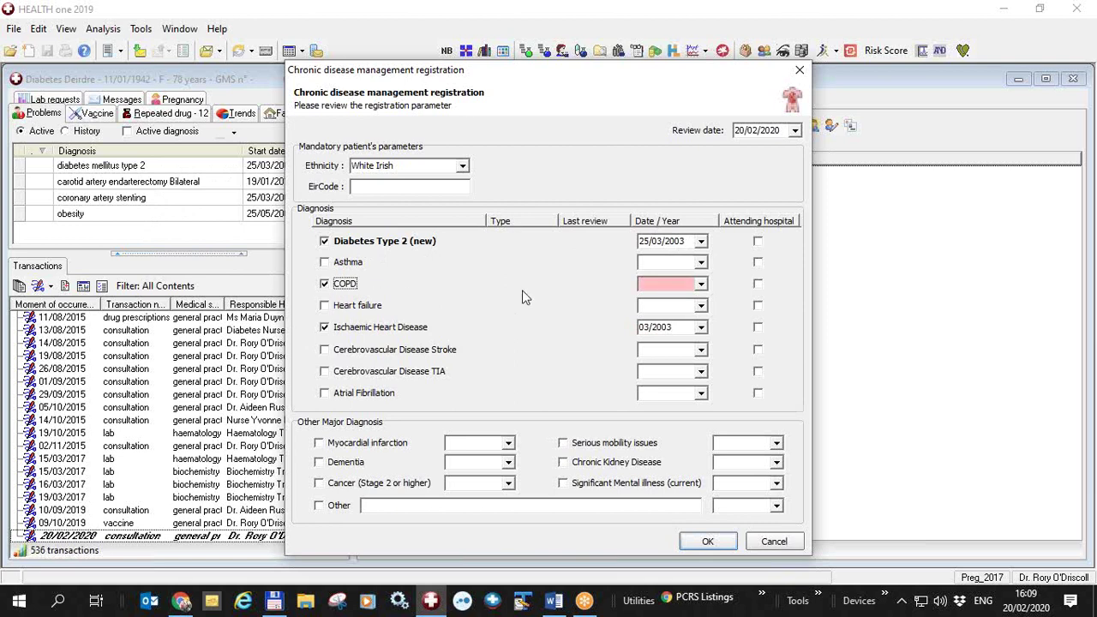
pyautogui.click(657, 284)
pyautogui.write('1999')
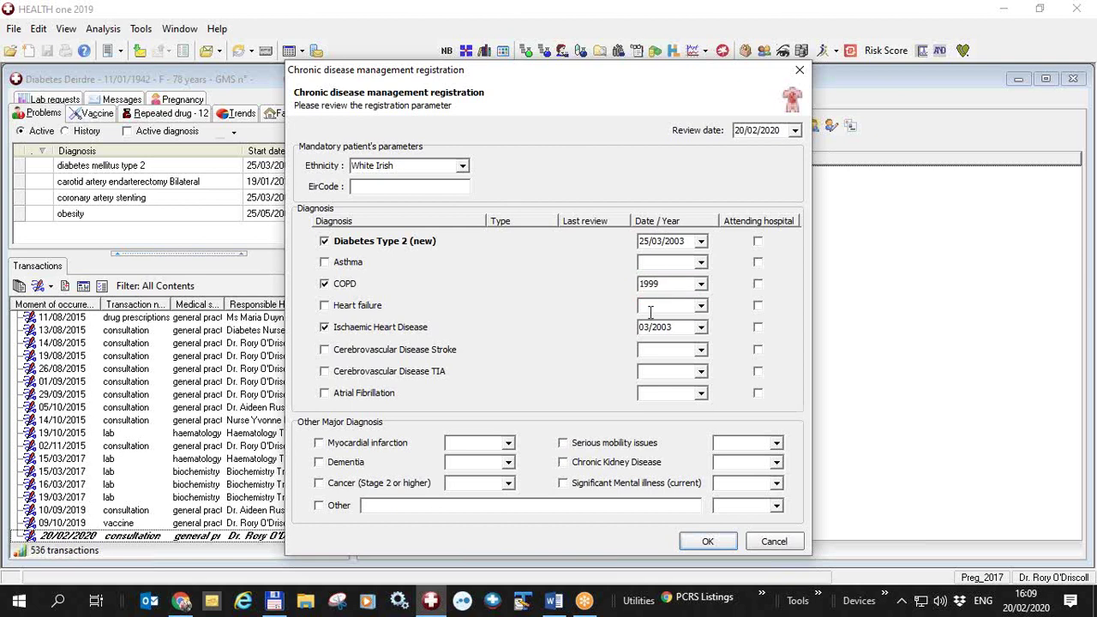
pyautogui.click(711, 541)
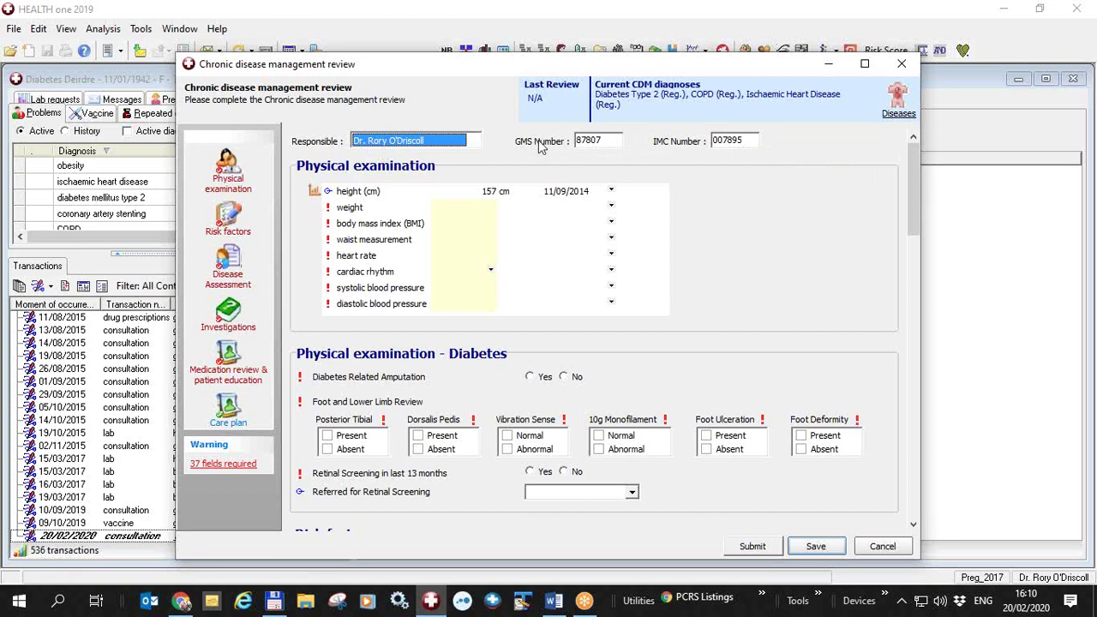
# Step: Examine the GMS number field and the Risk factors, Disease Assessment, Investigations, and Medication review and patient education sections of the review form
pyautogui.doubleClick(609, 142)
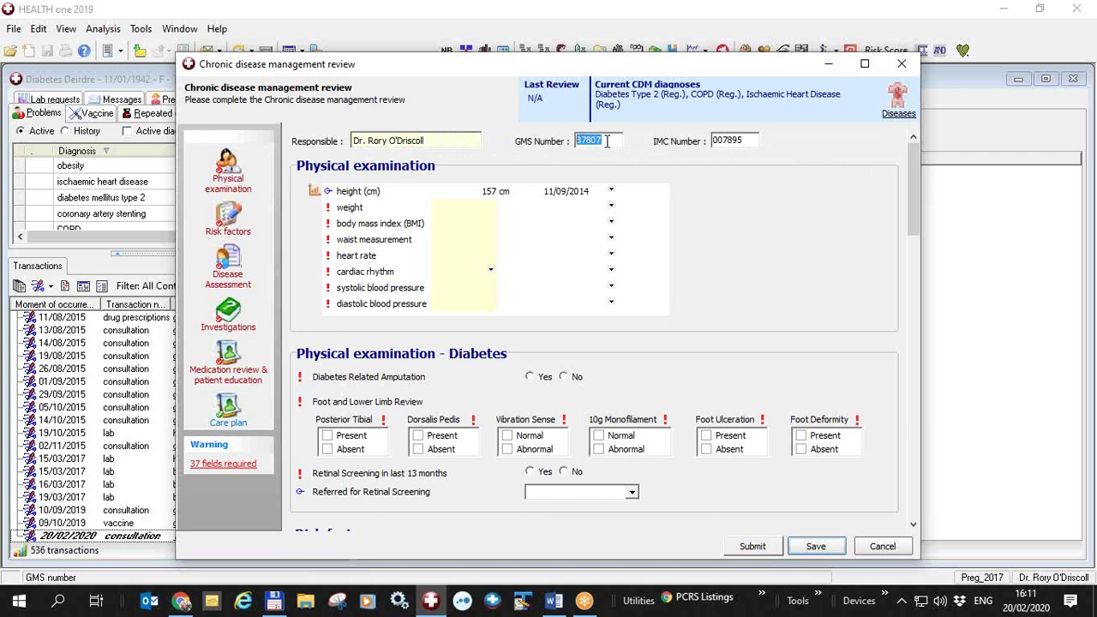
pyautogui.moveTo(607, 141); pyautogui.dragTo(578, 143)
pyautogui.click(905, 547)
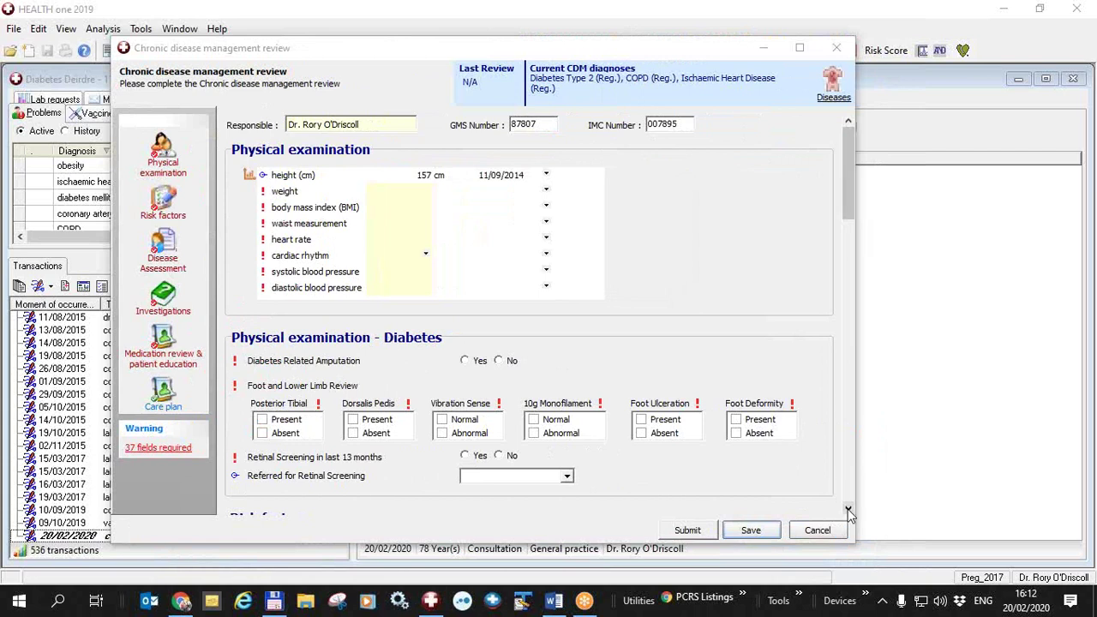
pyautogui.moveTo(849, 512); pyautogui.dragTo(849, 512)
pyautogui.moveTo(847, 378); pyautogui.dragTo(845, 196)
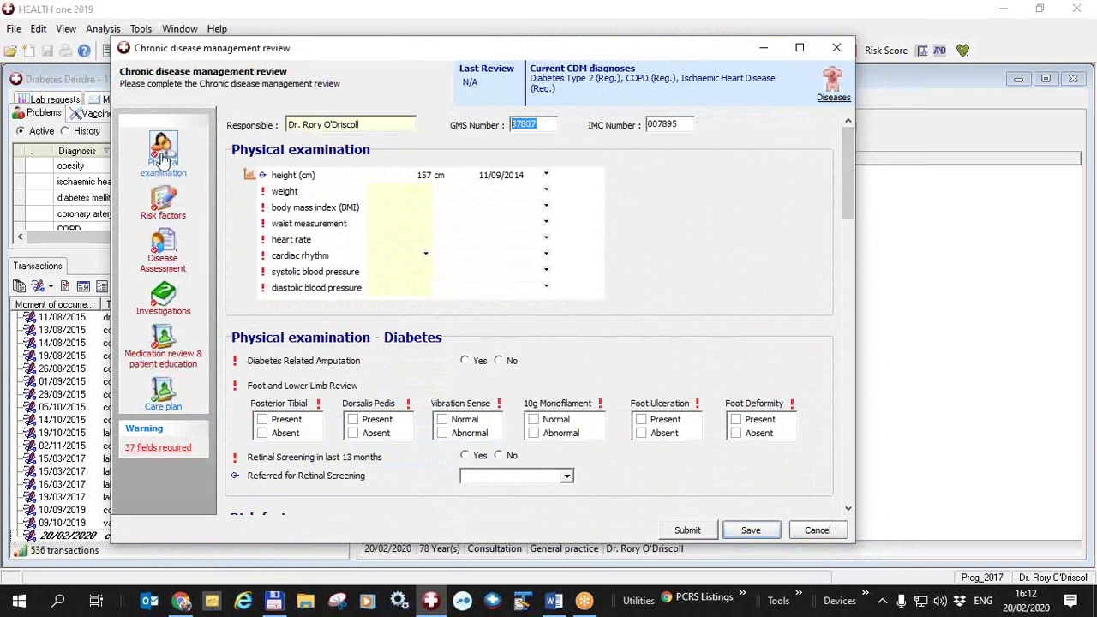
pyautogui.click(163, 204)
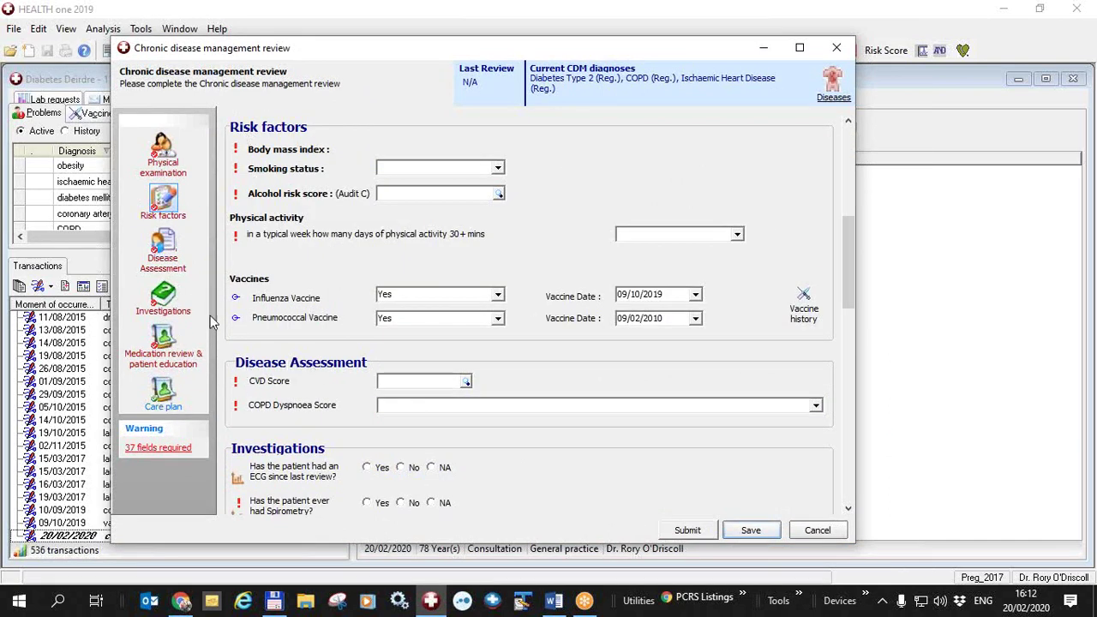
pyautogui.click(163, 247)
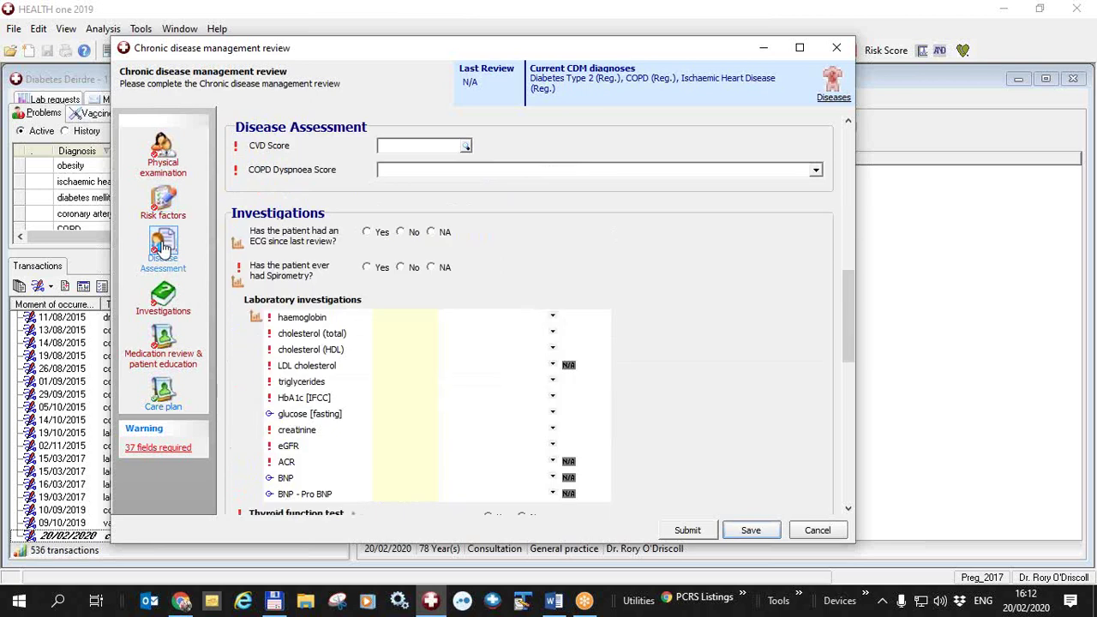
pyautogui.click(166, 292)
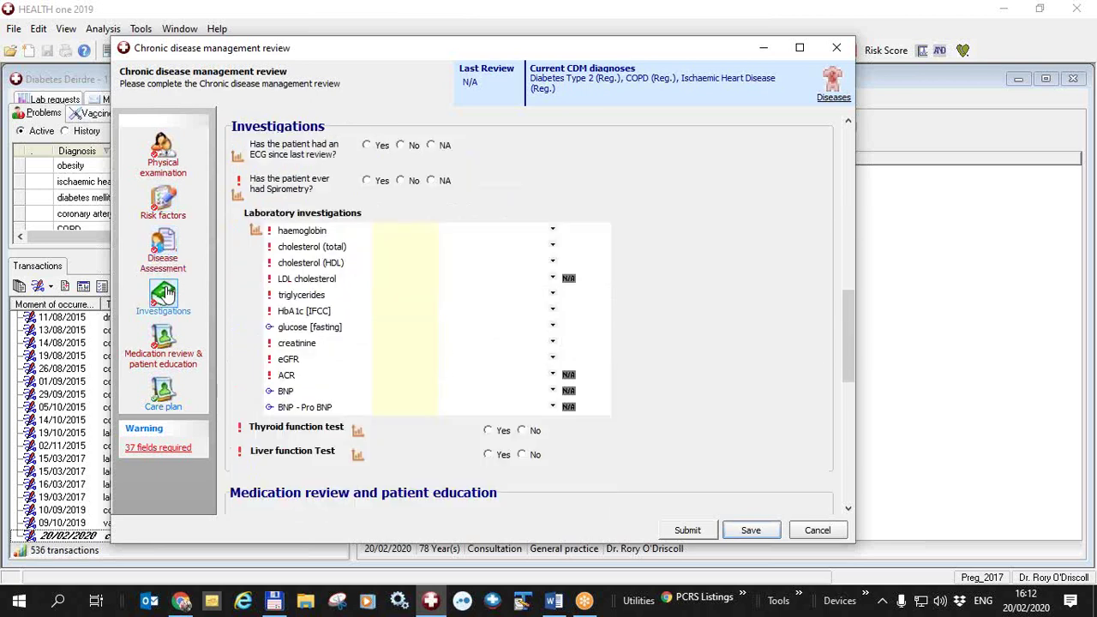
pyautogui.click(163, 337)
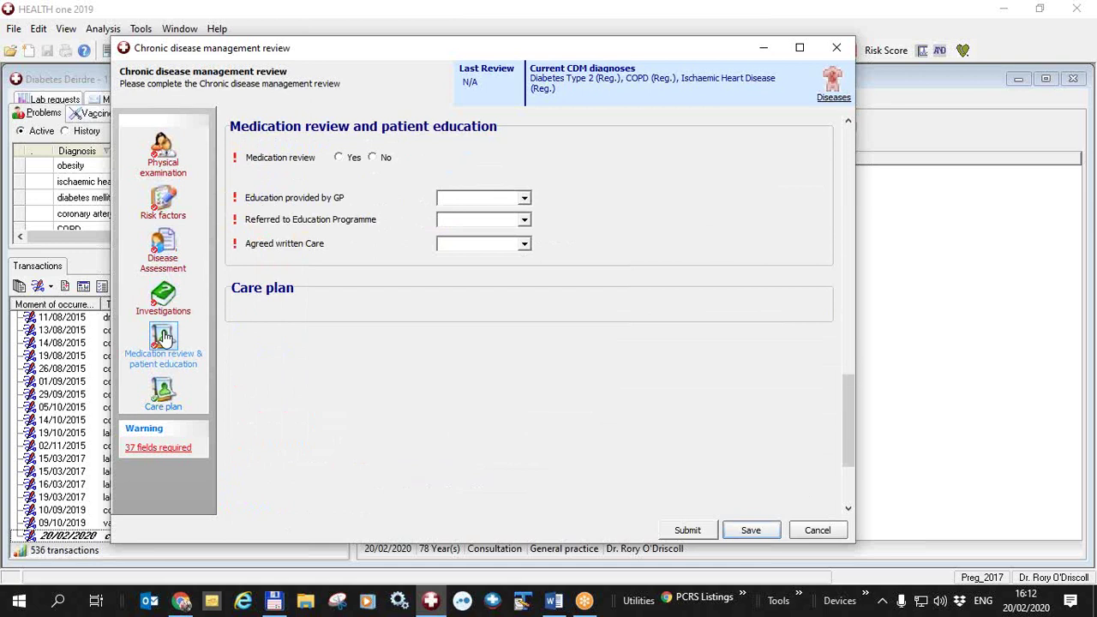
# Step: Fill in the physical examination with weight 77 kg, waist 121, heart rate 77 bpm, regular cardiac rhythm and blood pressure 124/96 mmHg
pyautogui.click(166, 160)
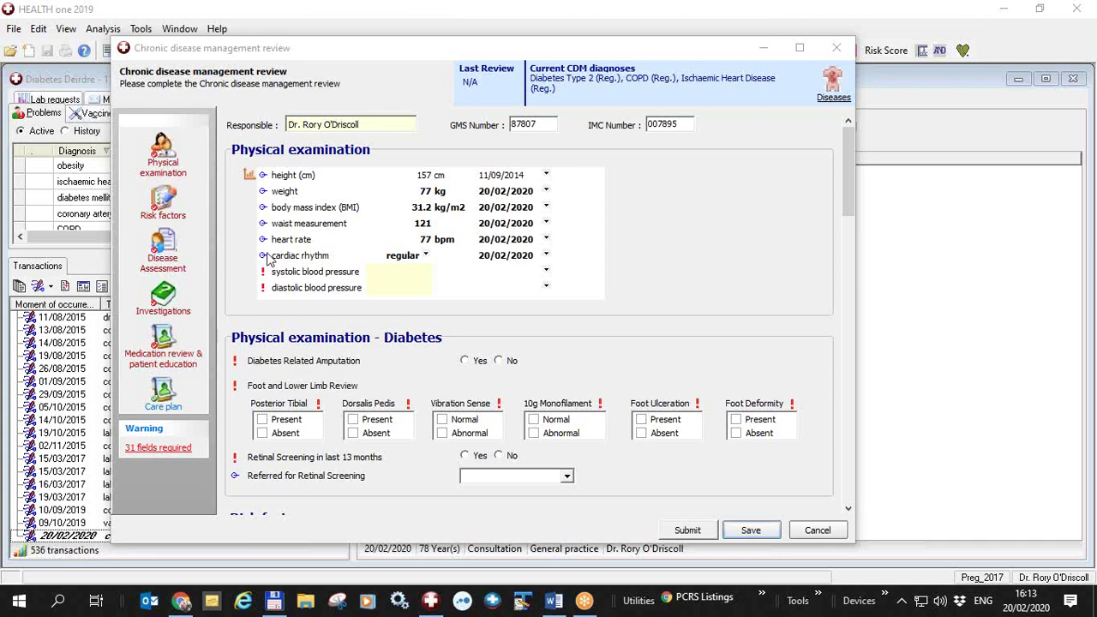
pyautogui.click(408, 275)
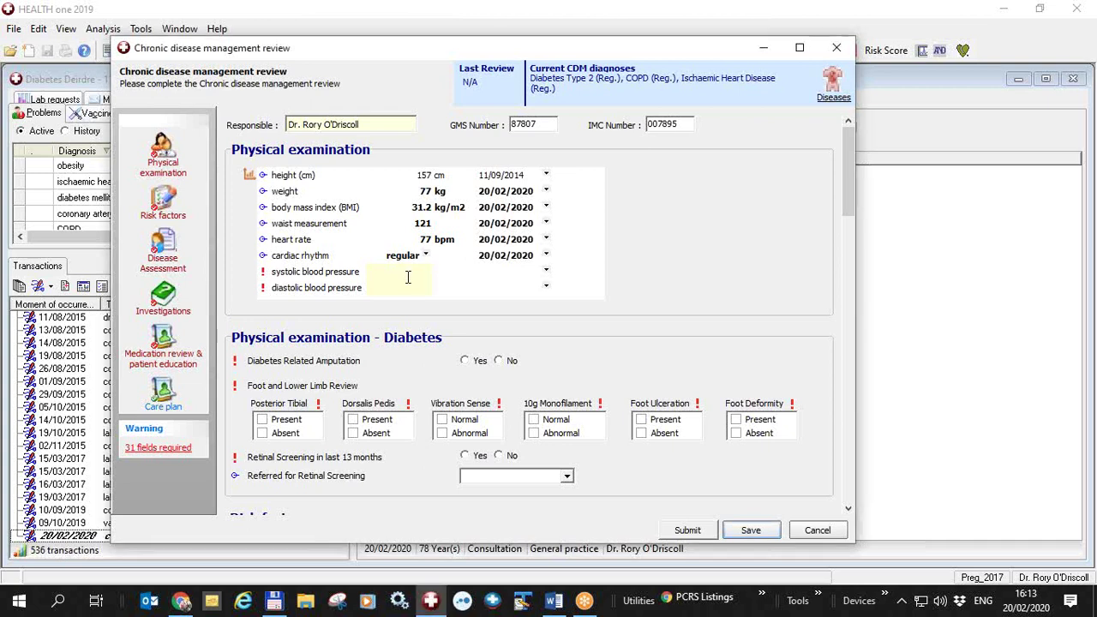
pyautogui.write('124')
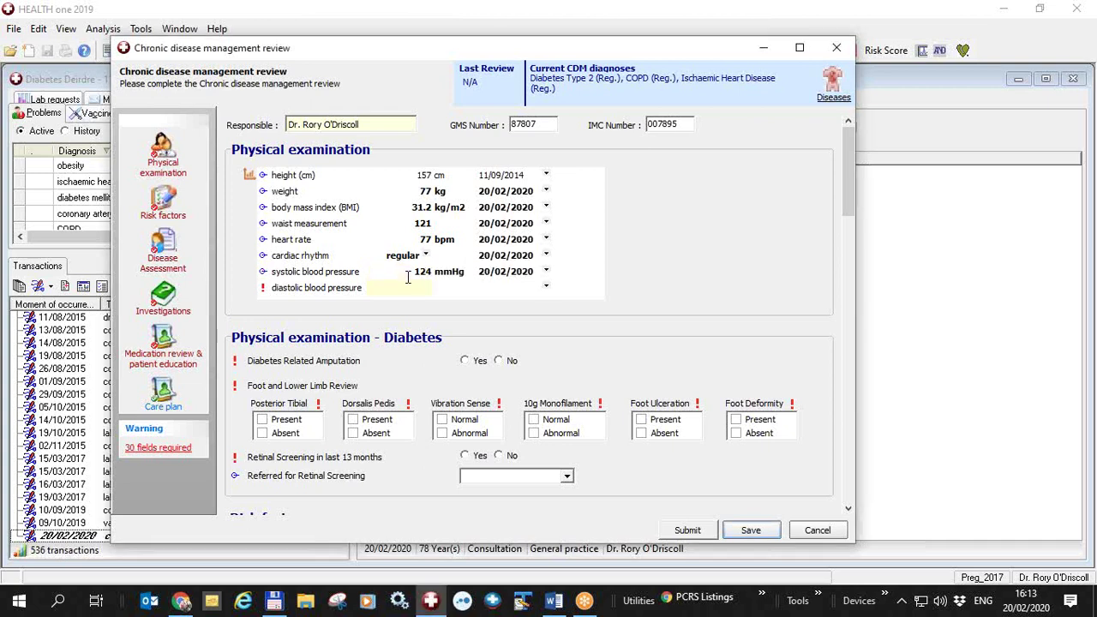
pyautogui.write('96')
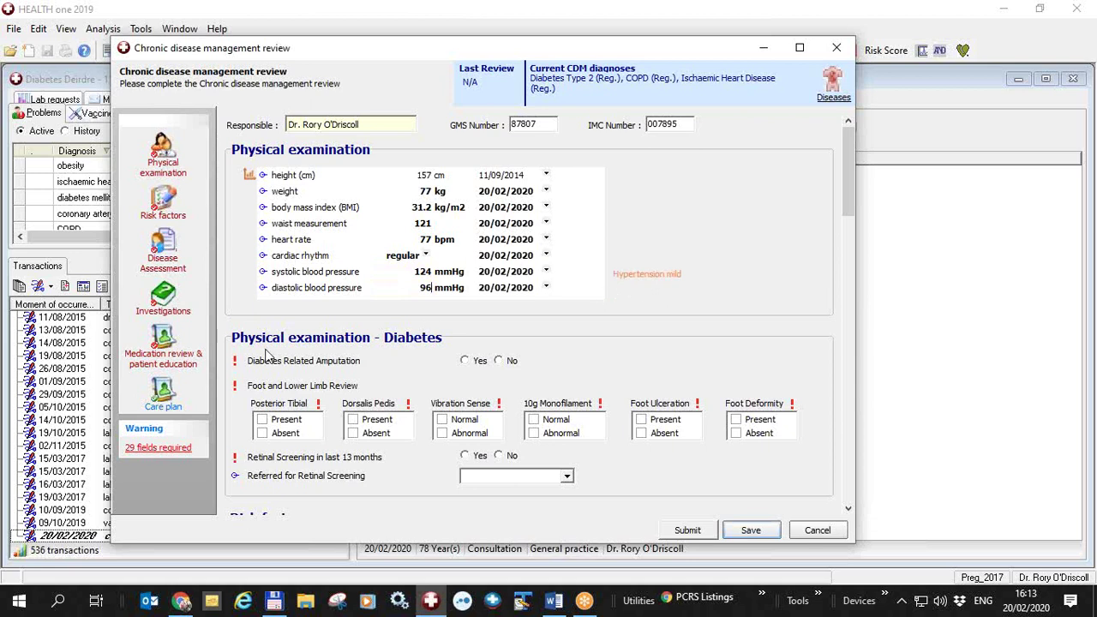
# Step: Record no diabetes-related amputation, pulses present, sensation normal, foot ulceration and deformity absent, and retinal screening in the last 13 months as Yes
pyautogui.click(500, 361)
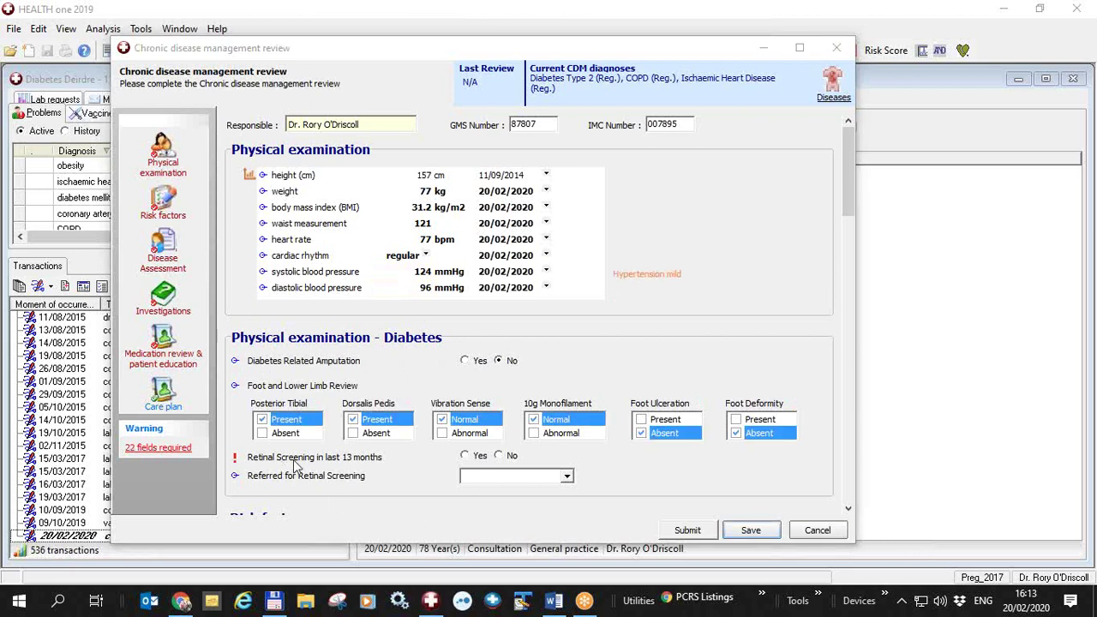
pyautogui.click(466, 457)
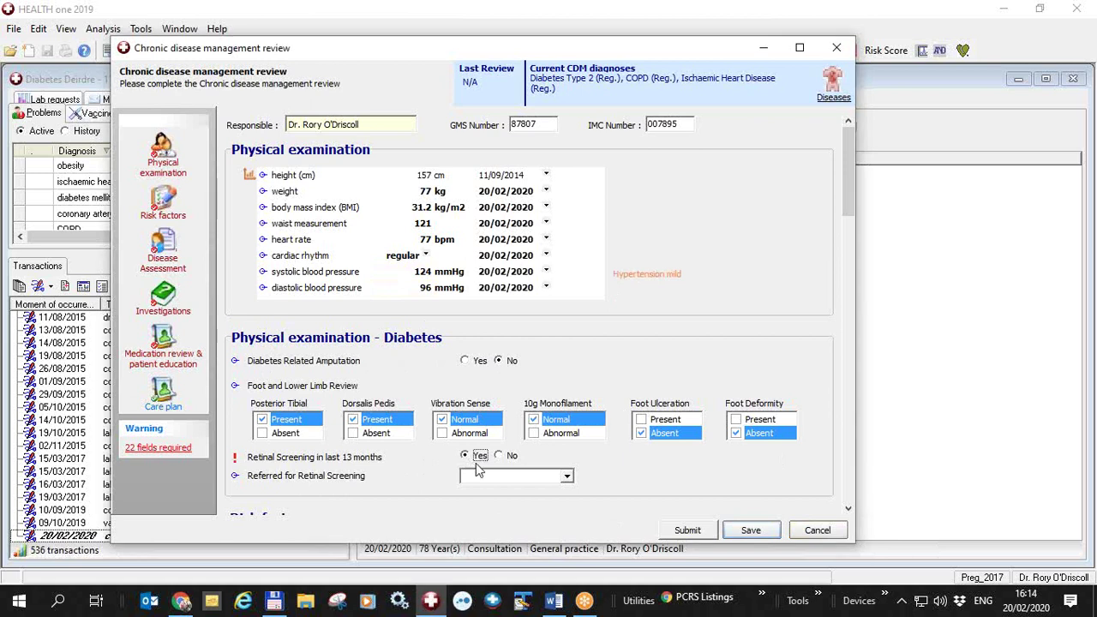
pyautogui.click(567, 478)
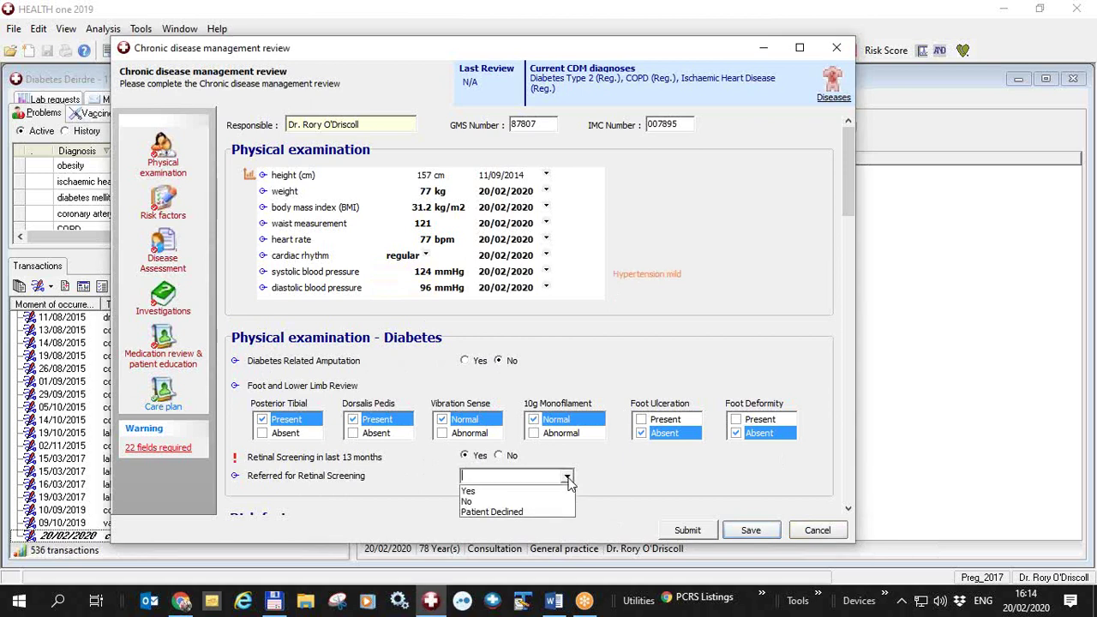
pyautogui.click(484, 502)
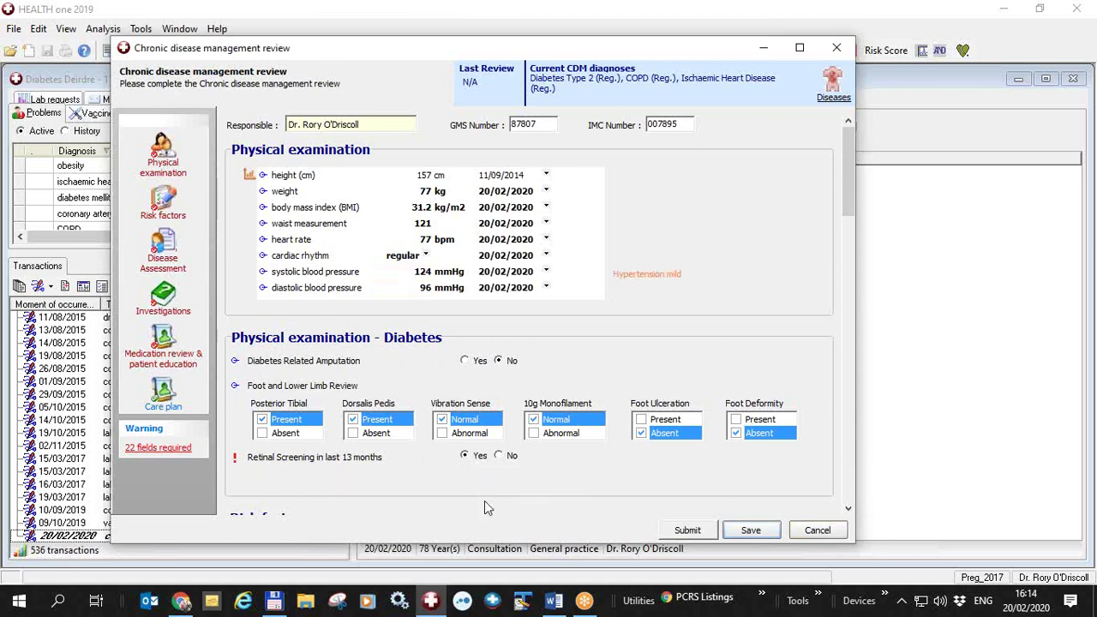
pyautogui.click(921, 551)
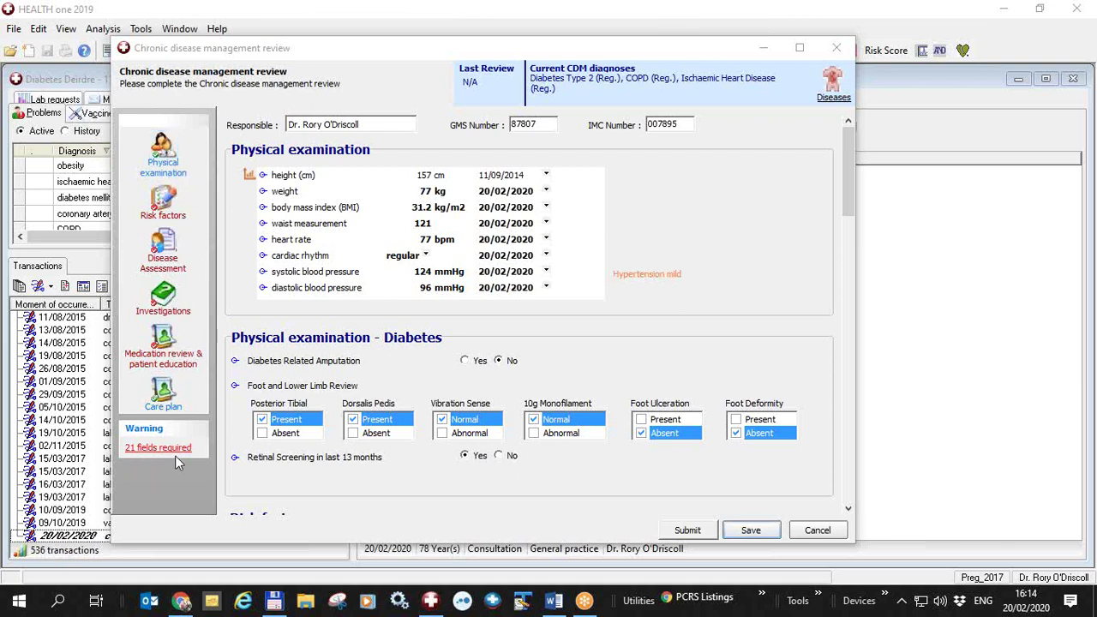
# Step: In the risk factors, record Brief Intervention for weight and set the smoking status to Never
pyautogui.click(168, 197)
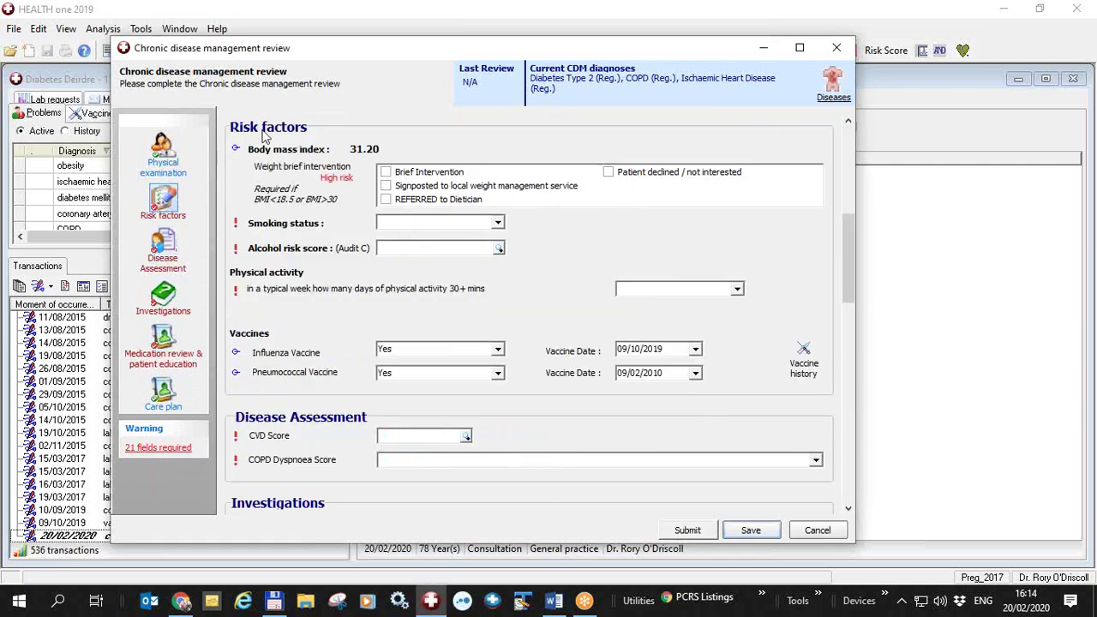
pyautogui.click(387, 173)
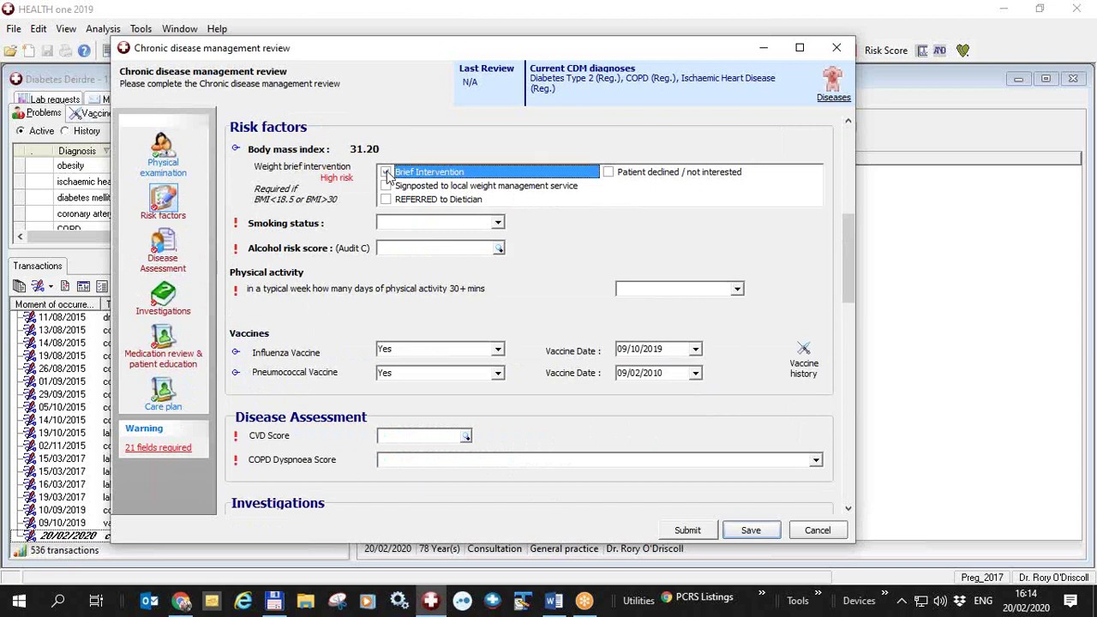
pyautogui.click(497, 224)
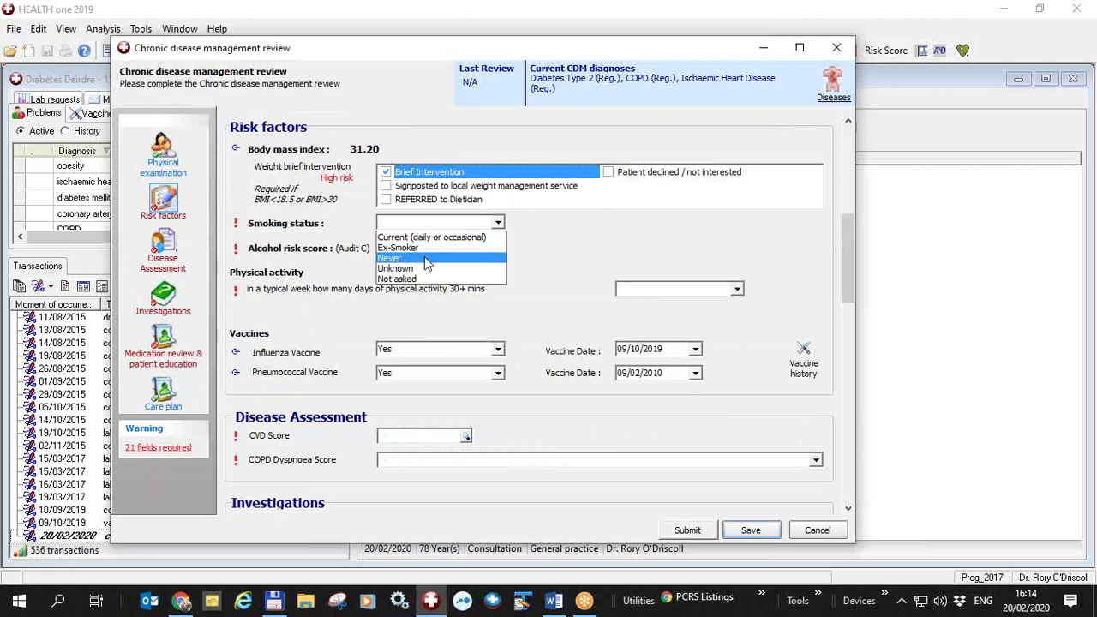
pyautogui.click(426, 259)
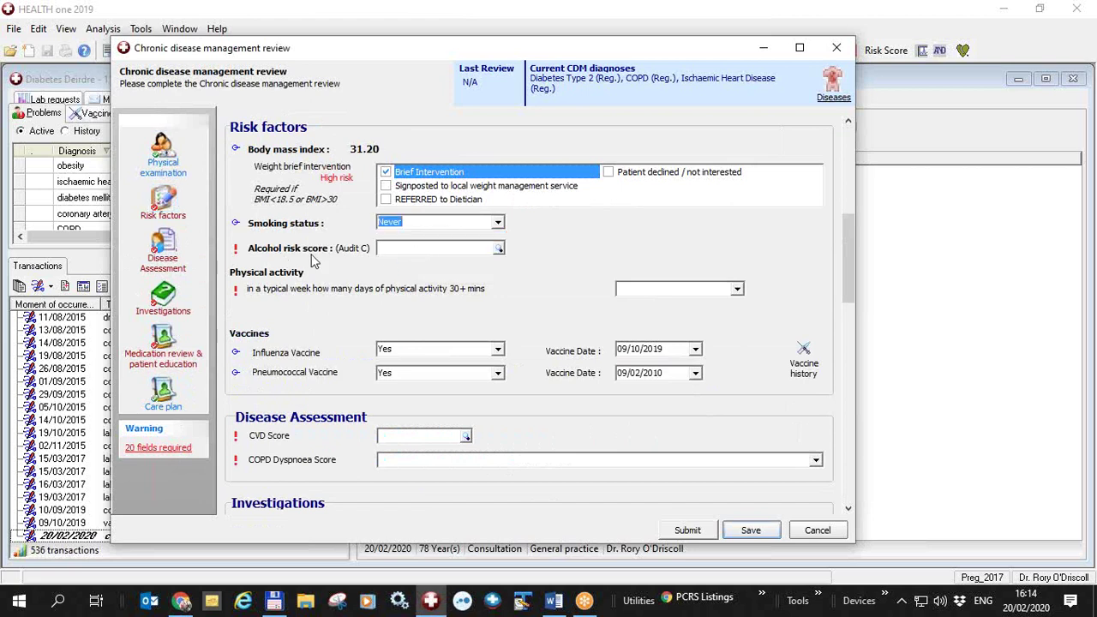
# Step: Complete the alcohol Audit-C with drinking 3 times per week, 3 standard drinks per day and Never for 6 or more drinks
pyautogui.click(499, 248)
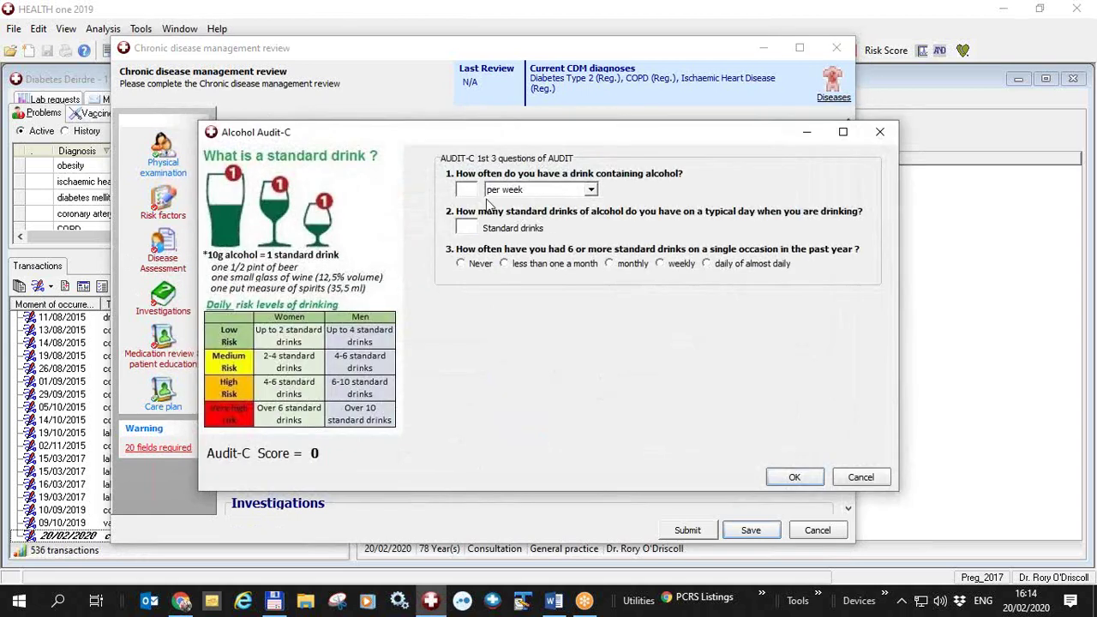
pyautogui.moveTo(523, 133); pyautogui.dragTo(474, 113)
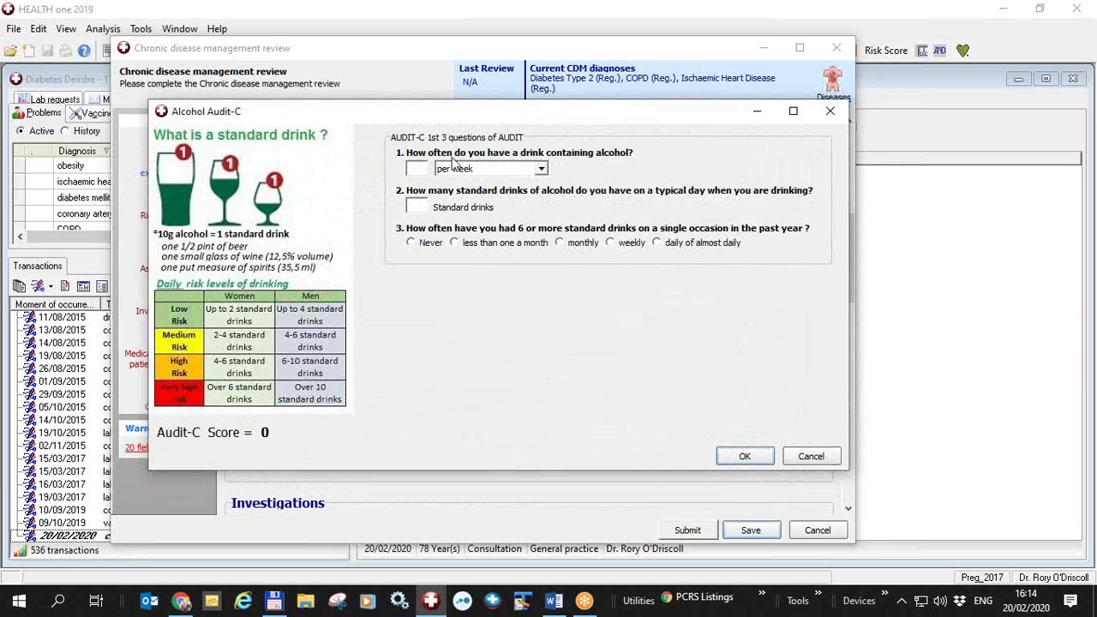
pyautogui.click(418, 172)
pyautogui.write('3')
pyautogui.write('3')
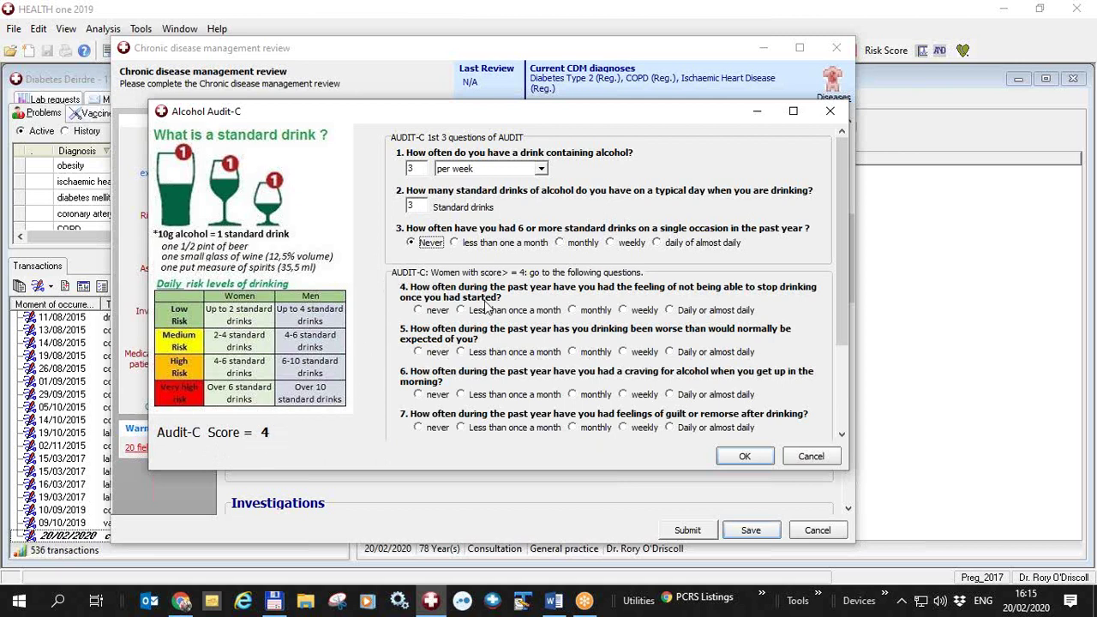
pyautogui.click(744, 456)
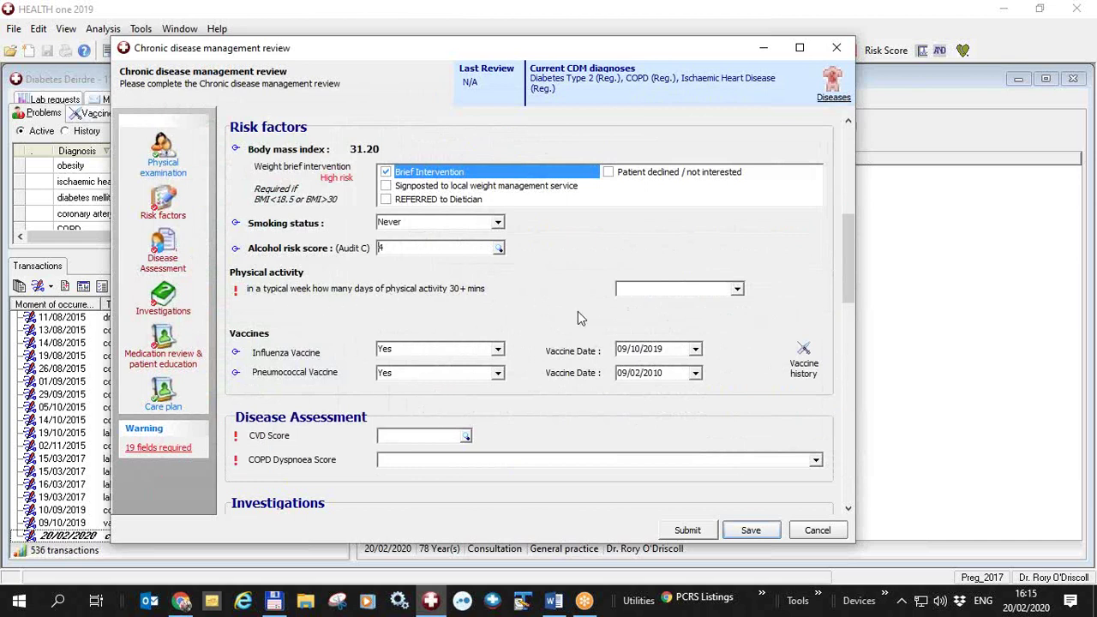
# Step: Record physical activity of 1-4 days per week, answer Yes to the 150-minute moderate or 75-minute vigorous exercise question, and check the vaccine history
pyautogui.click(737, 292)
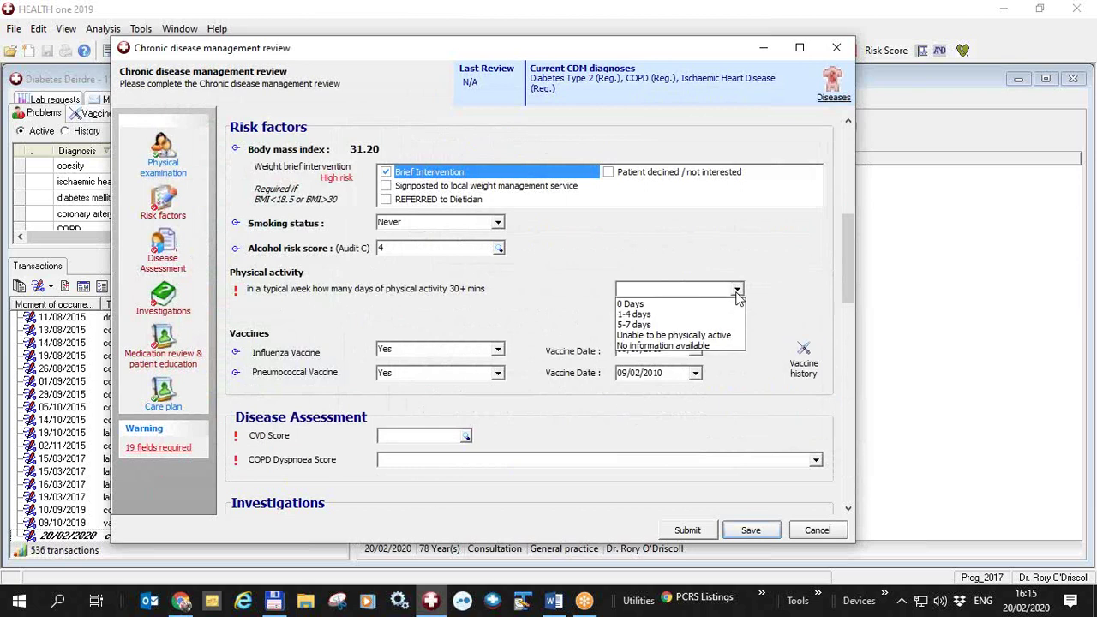
pyautogui.click(649, 322)
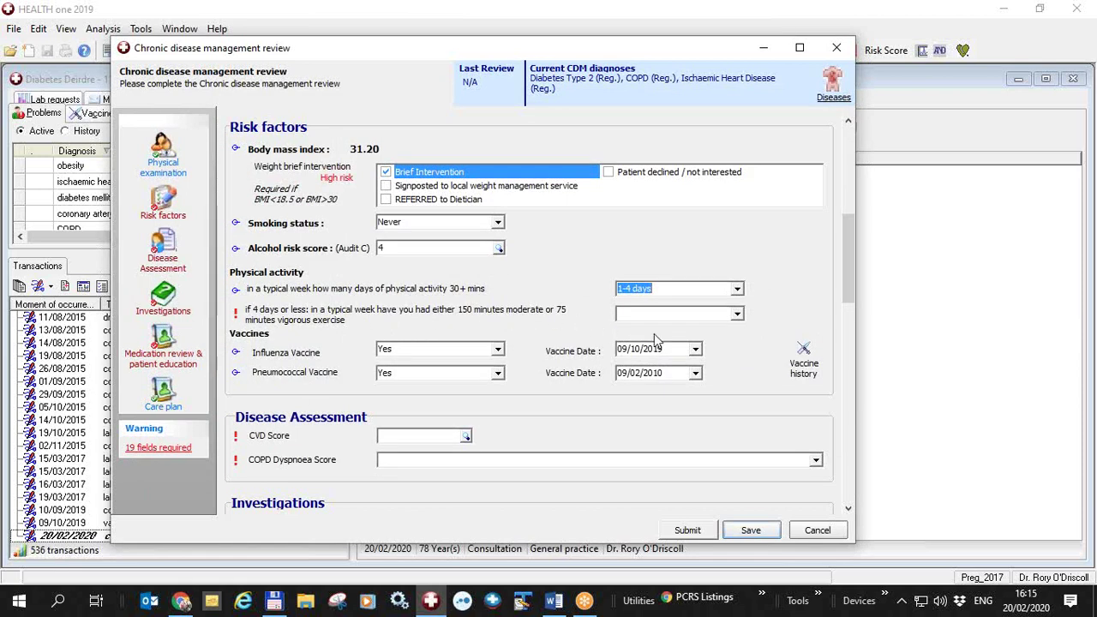
pyautogui.click(737, 316)
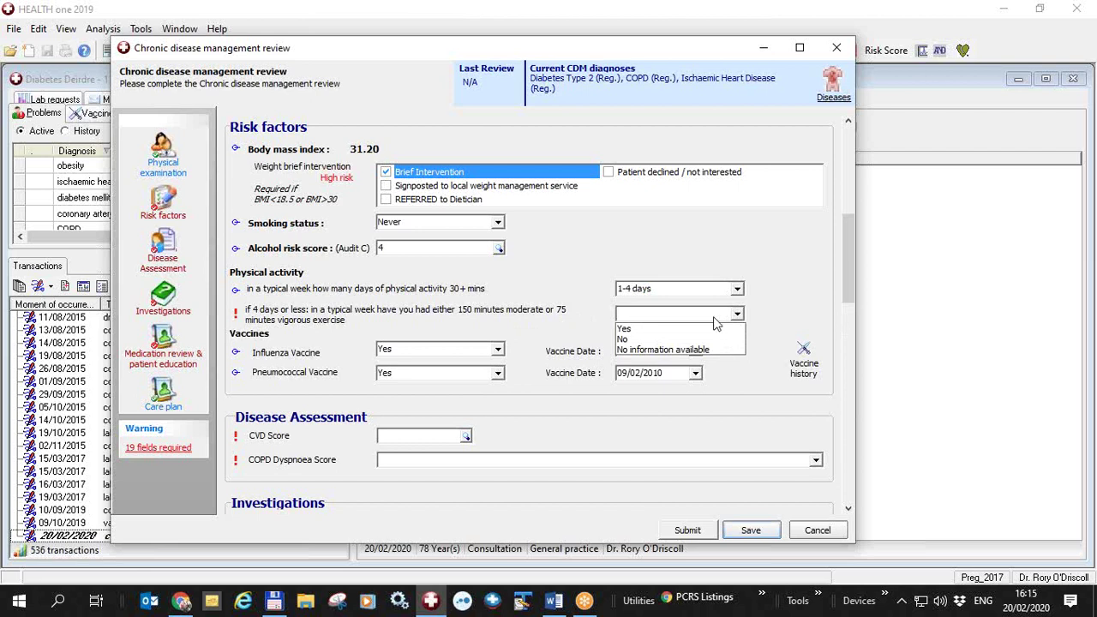
pyautogui.click(642, 330)
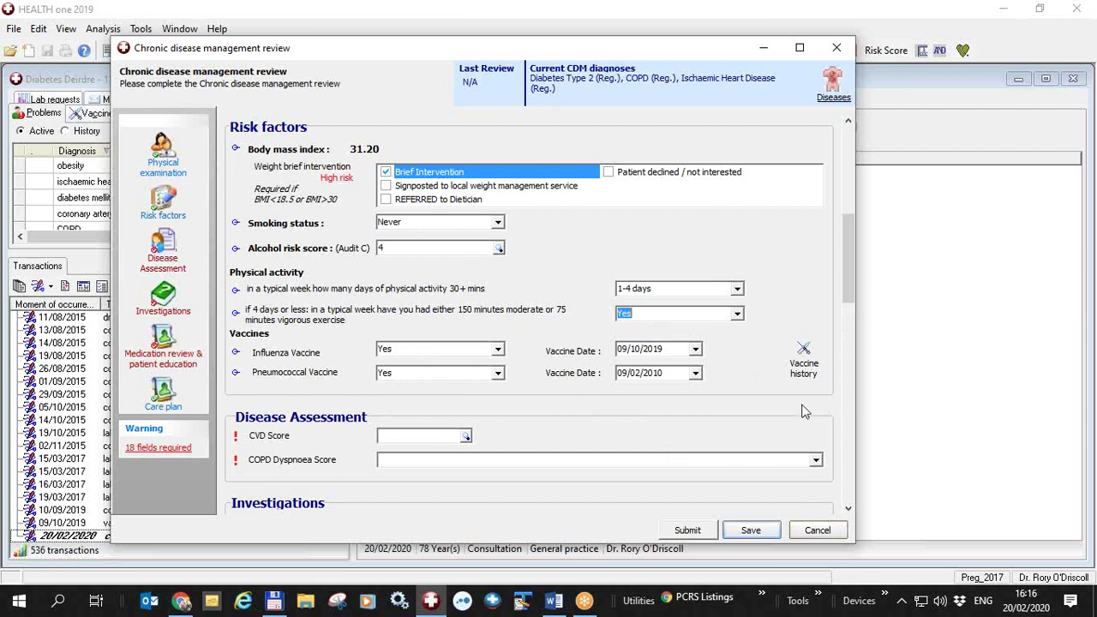
pyautogui.click(804, 351)
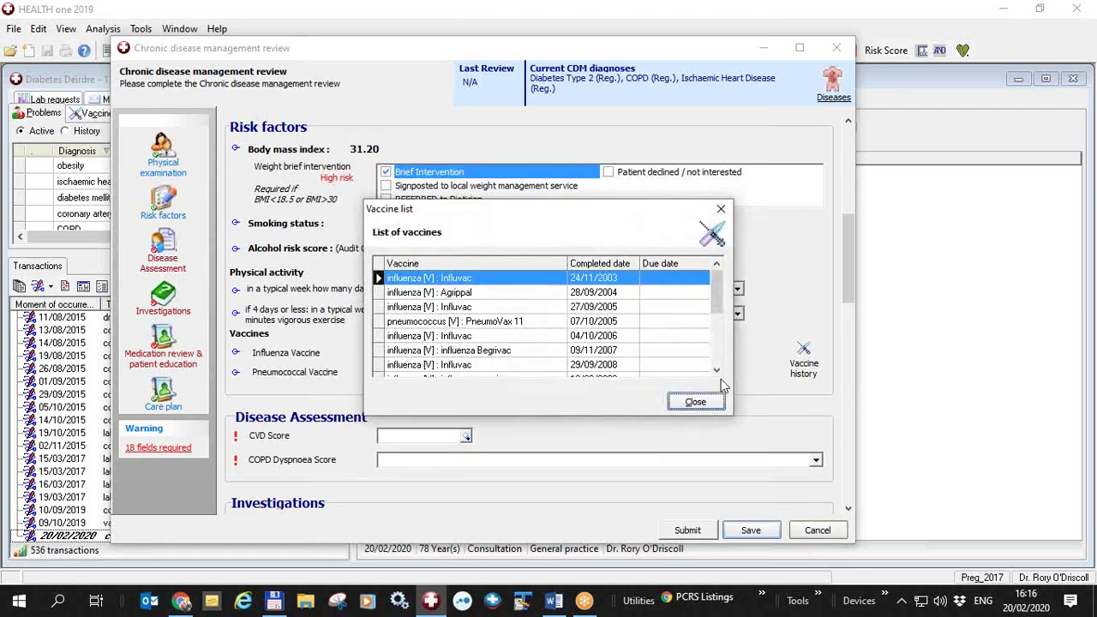
pyautogui.click(696, 402)
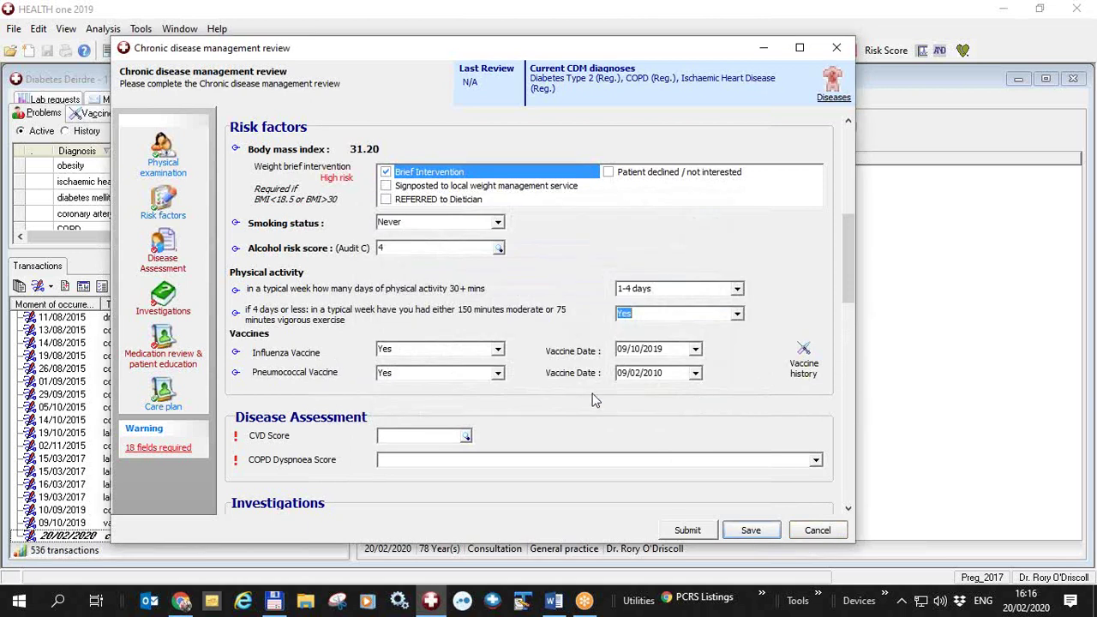
# Step: In the disease assessment, calculate and accept the QRISK3 CVD score and set the COPD Dyspnoea Score to 1 - Dyspnea when hurrying or walking up a slight hill
pyautogui.click(168, 246)
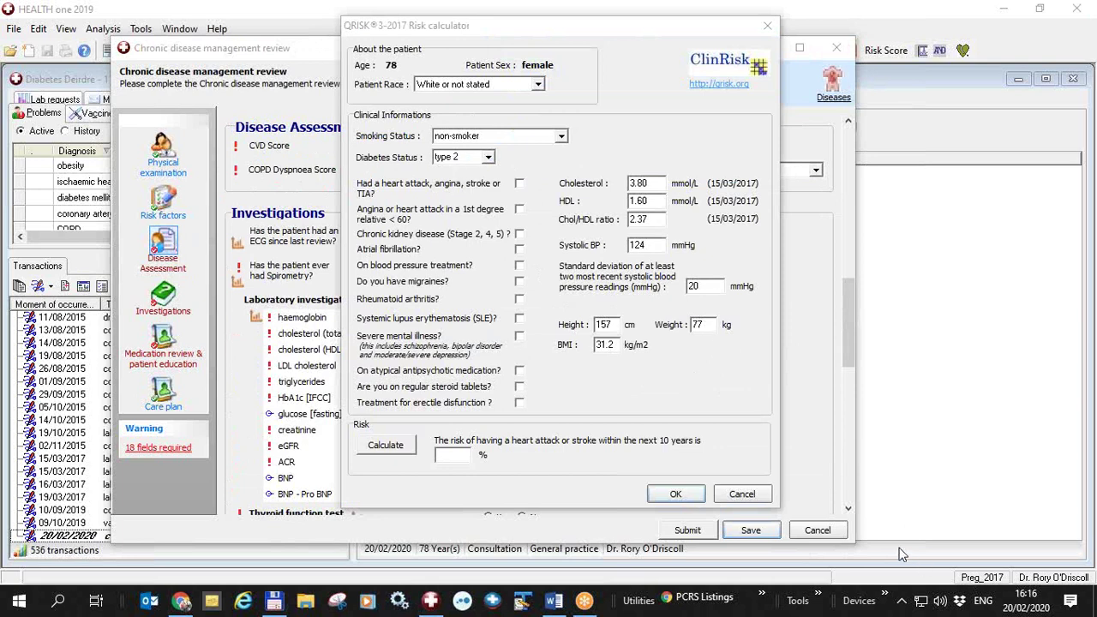
pyautogui.click(397, 447)
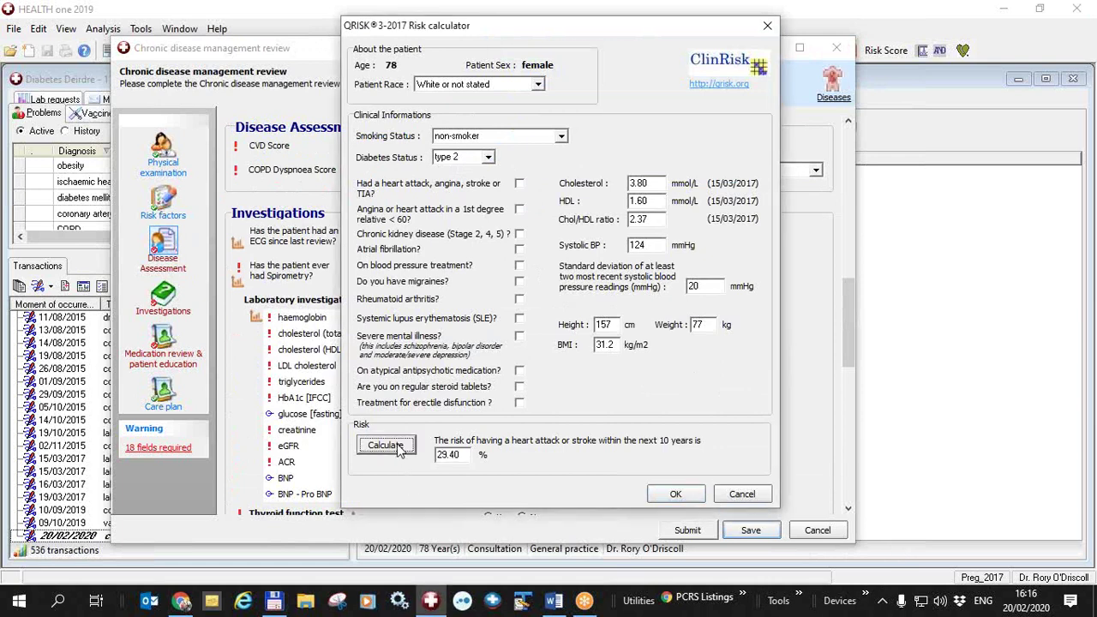
pyautogui.click(691, 496)
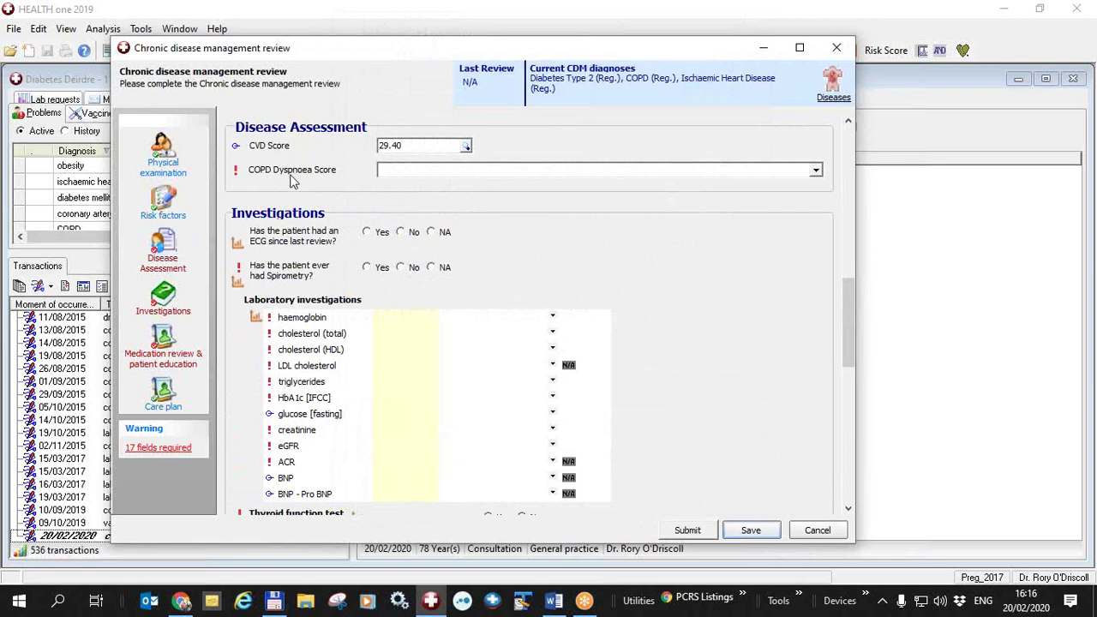
pyautogui.click(816, 173)
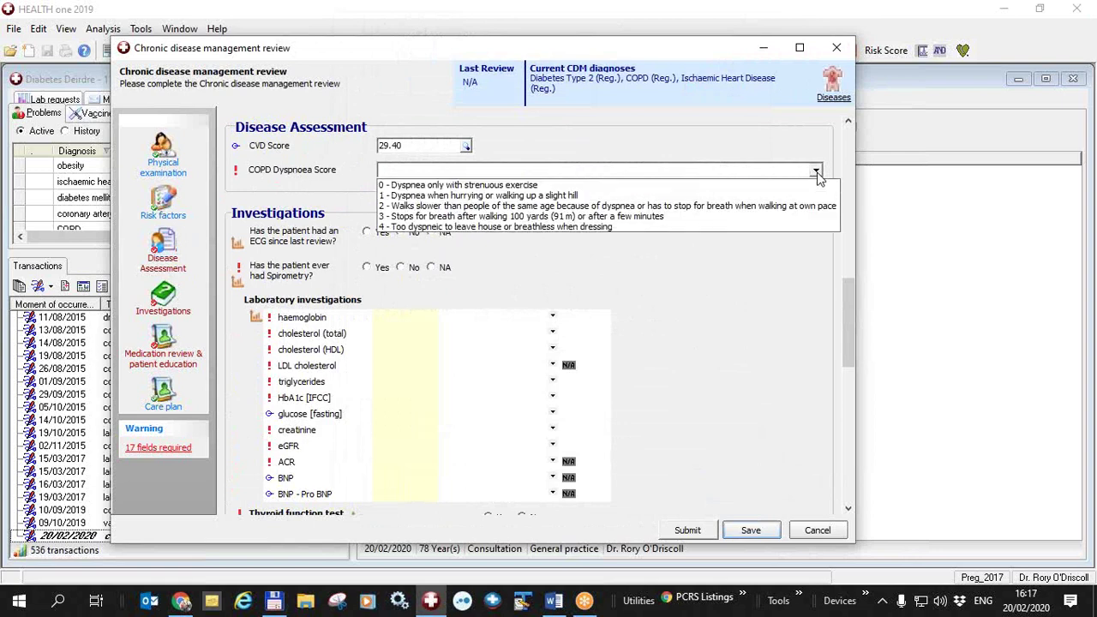
pyautogui.click(569, 197)
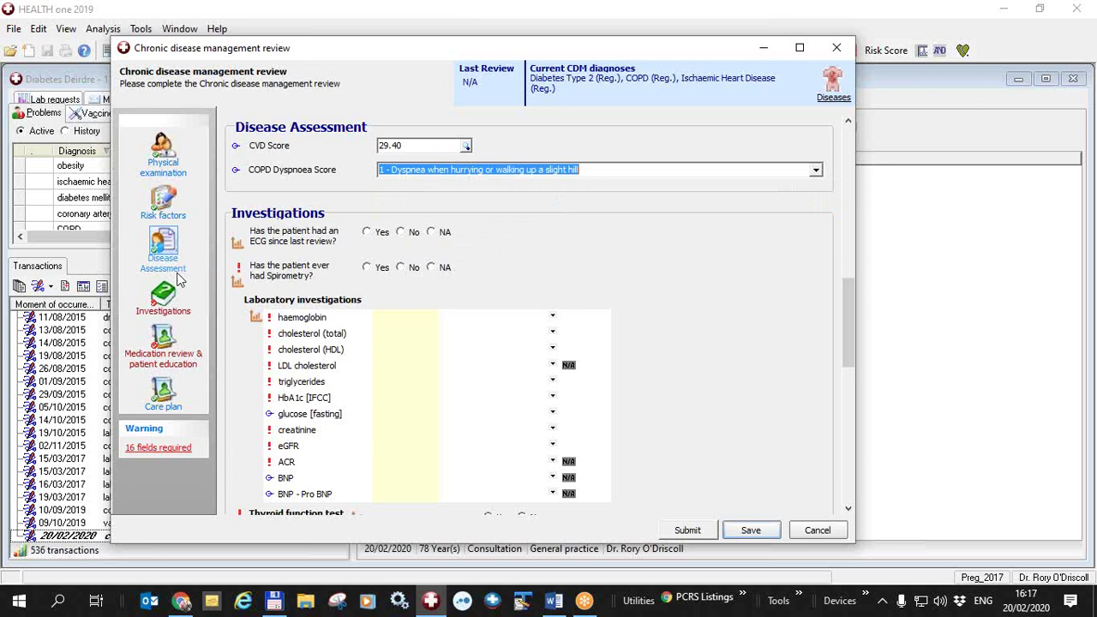
# Step: In the investigations, check the previous ECG items and record ECG since last review as Yes with the result Sinus Rhythm
pyautogui.click(163, 295)
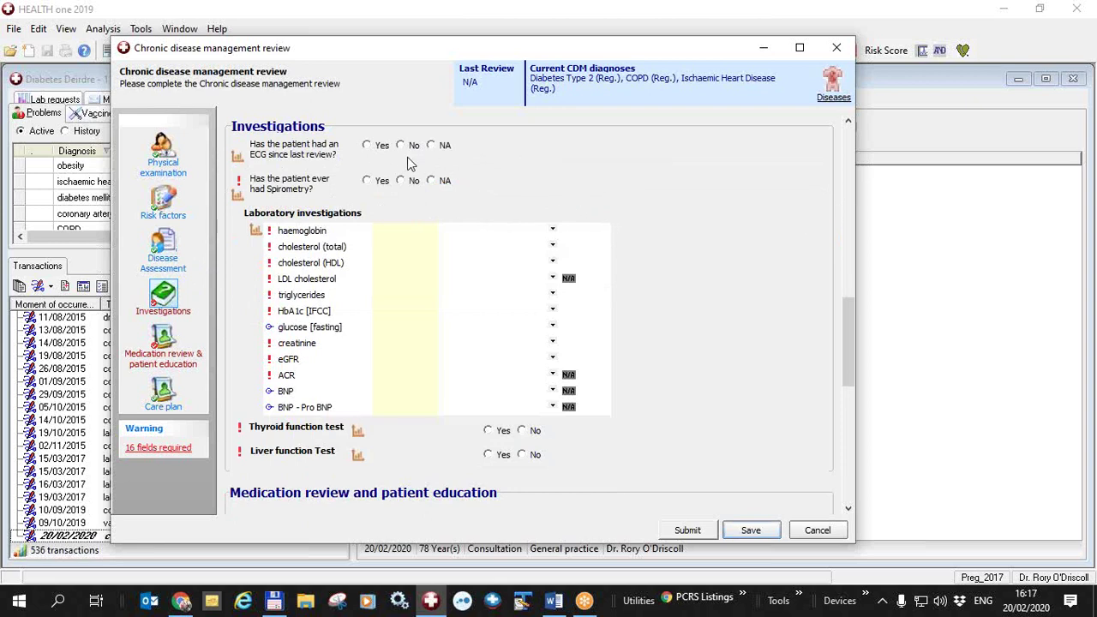
pyautogui.click(237, 159)
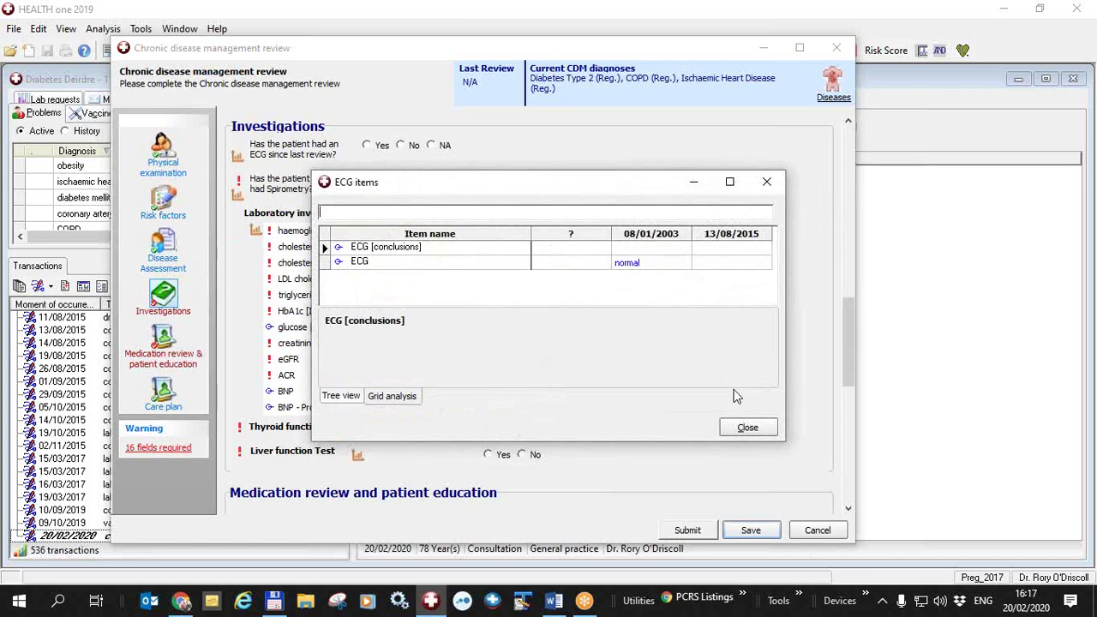
pyautogui.click(743, 429)
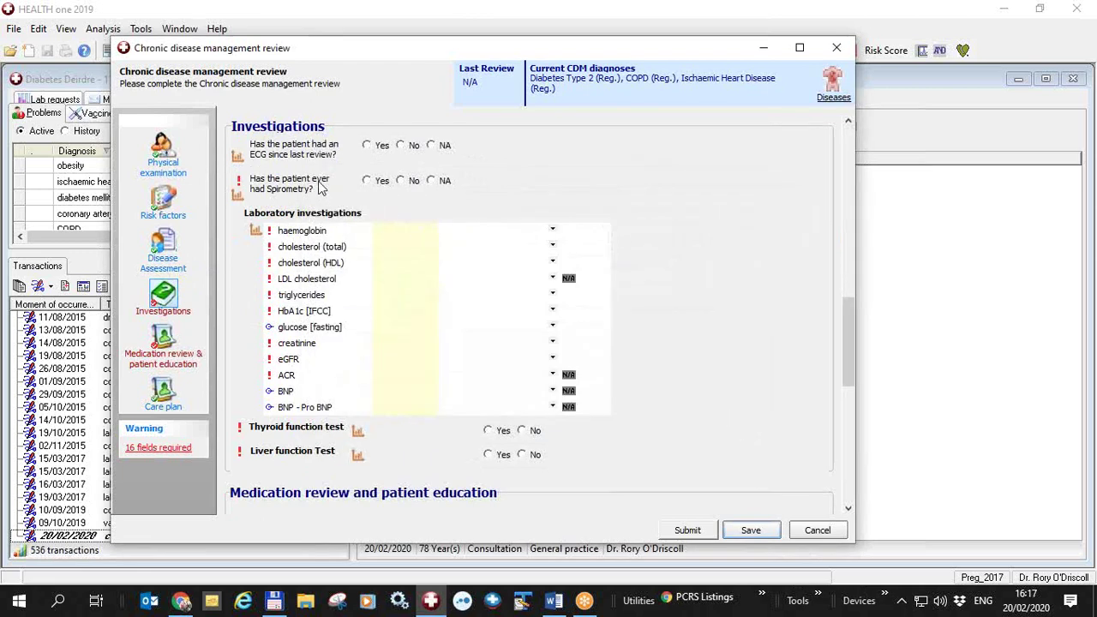
pyautogui.click(367, 145)
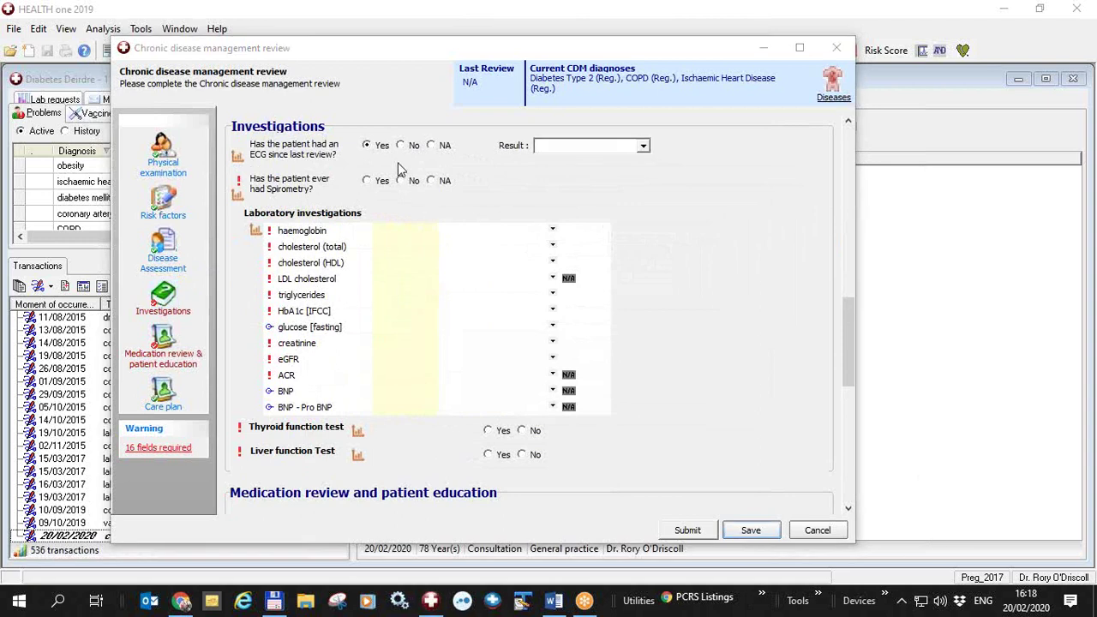
pyautogui.click(644, 146)
pyautogui.click(644, 146)
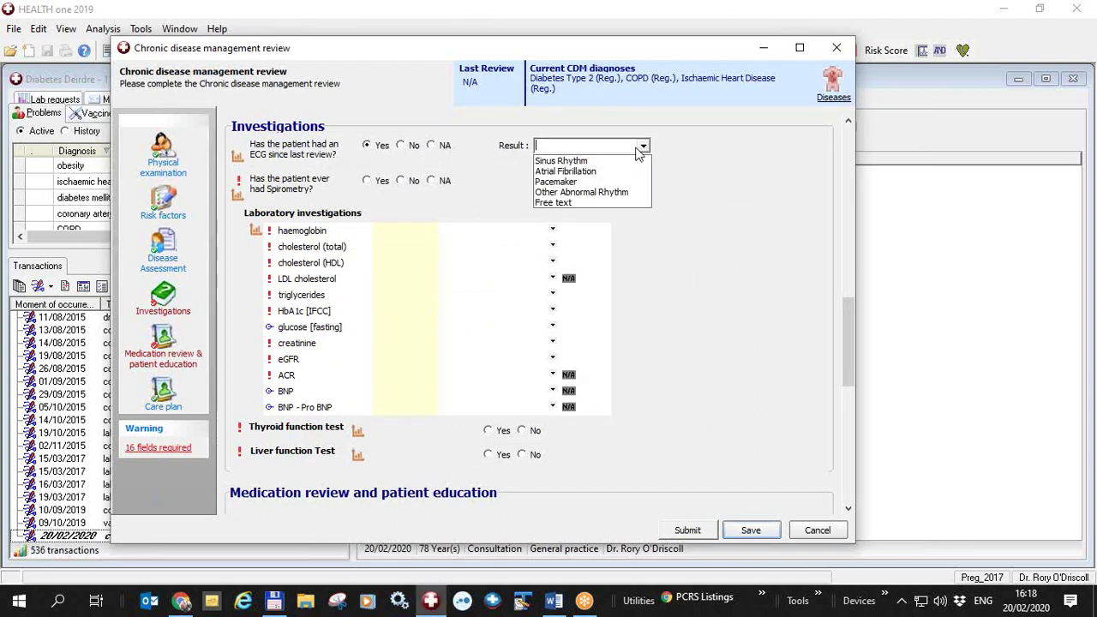
pyautogui.click(594, 158)
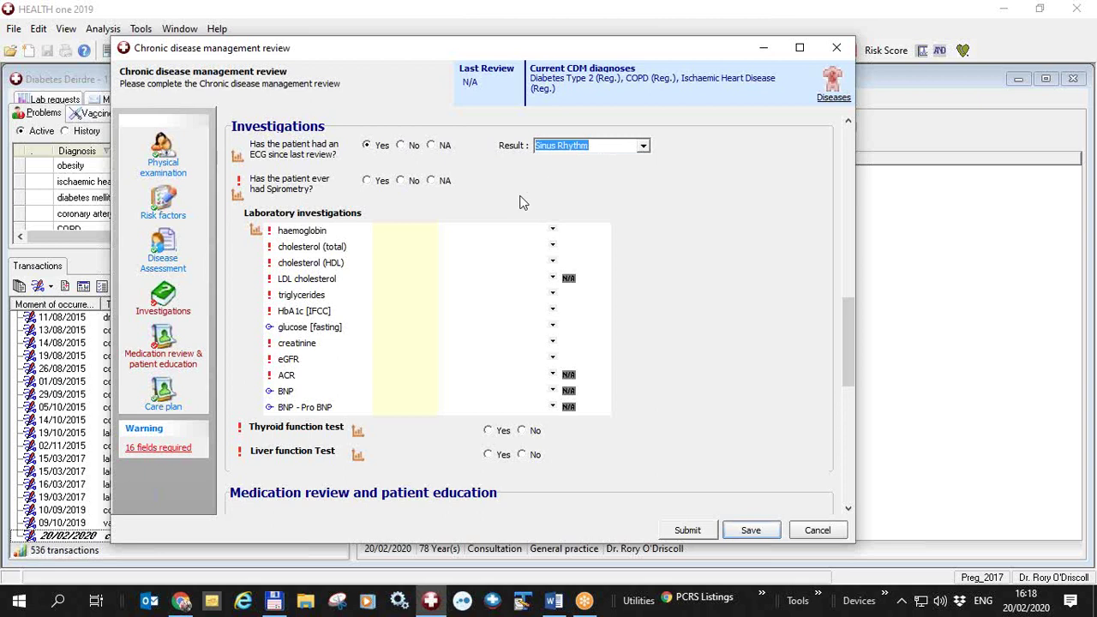
# Step: Check the patient's spirometry items and record No for ever having had spirometry
pyautogui.click(236, 196)
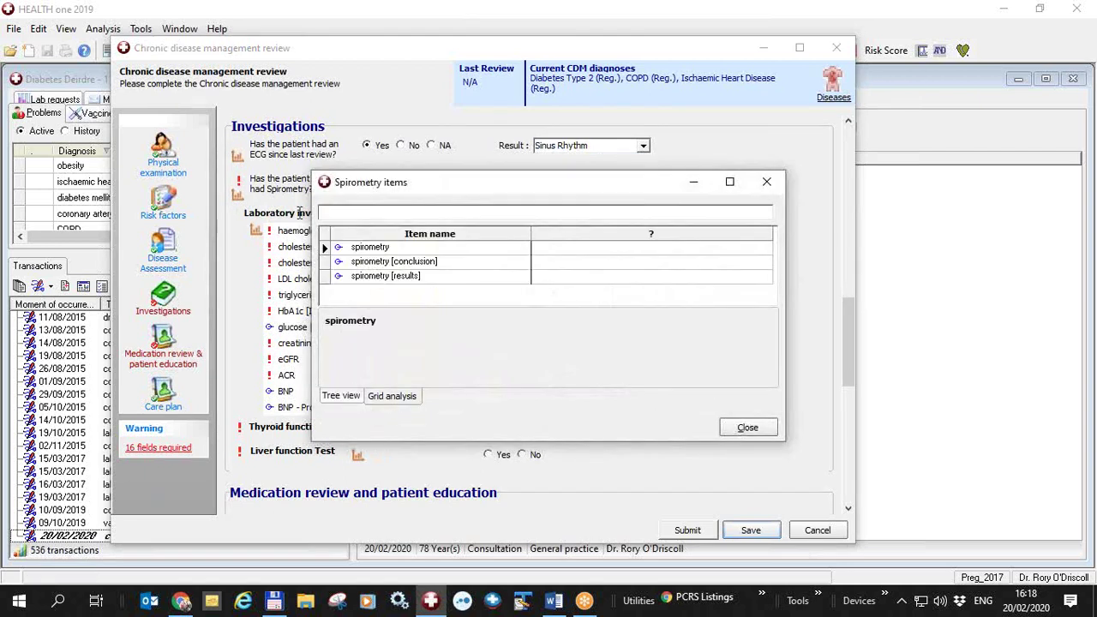
pyautogui.click(749, 427)
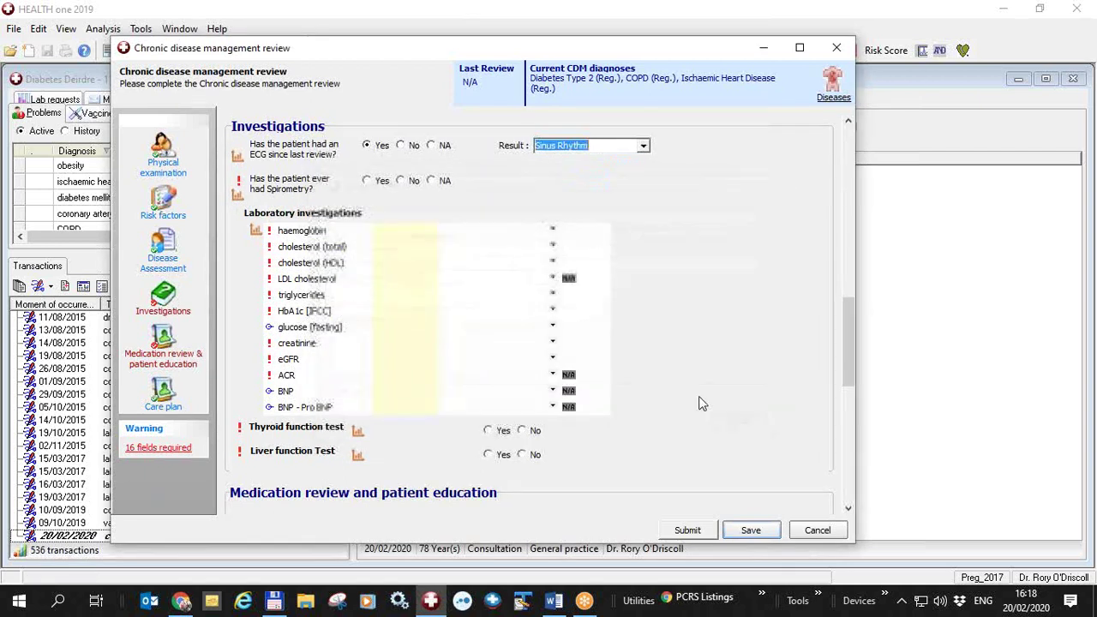
pyautogui.click(403, 182)
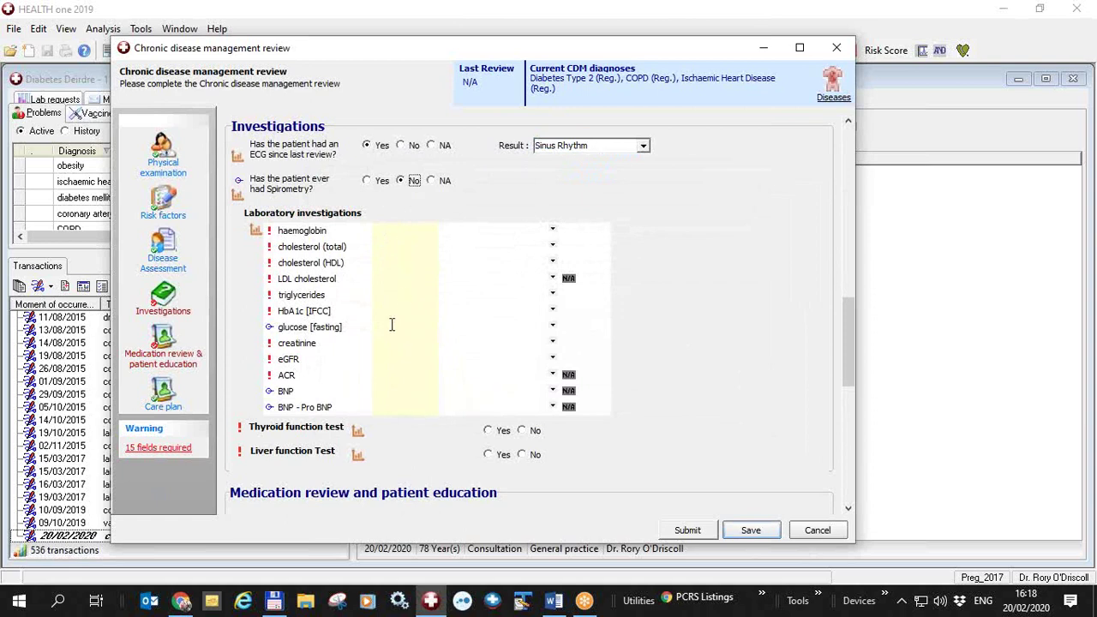
# Step: Check the thyroid function history and record both the thyroid function test and the liver function test as Yes
pyautogui.click(358, 434)
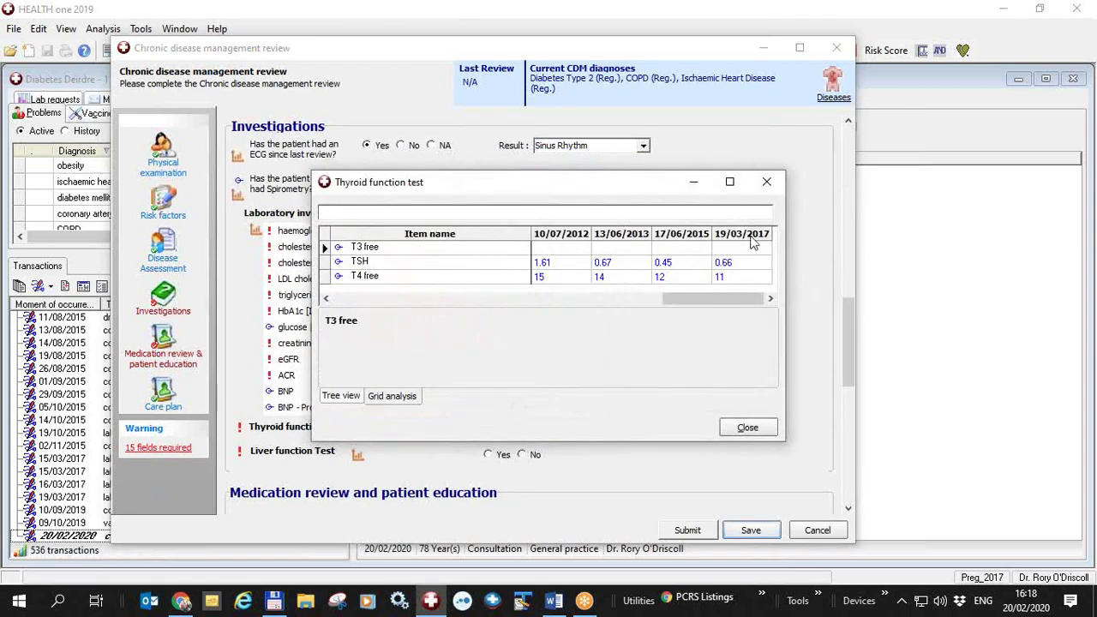
pyautogui.click(739, 431)
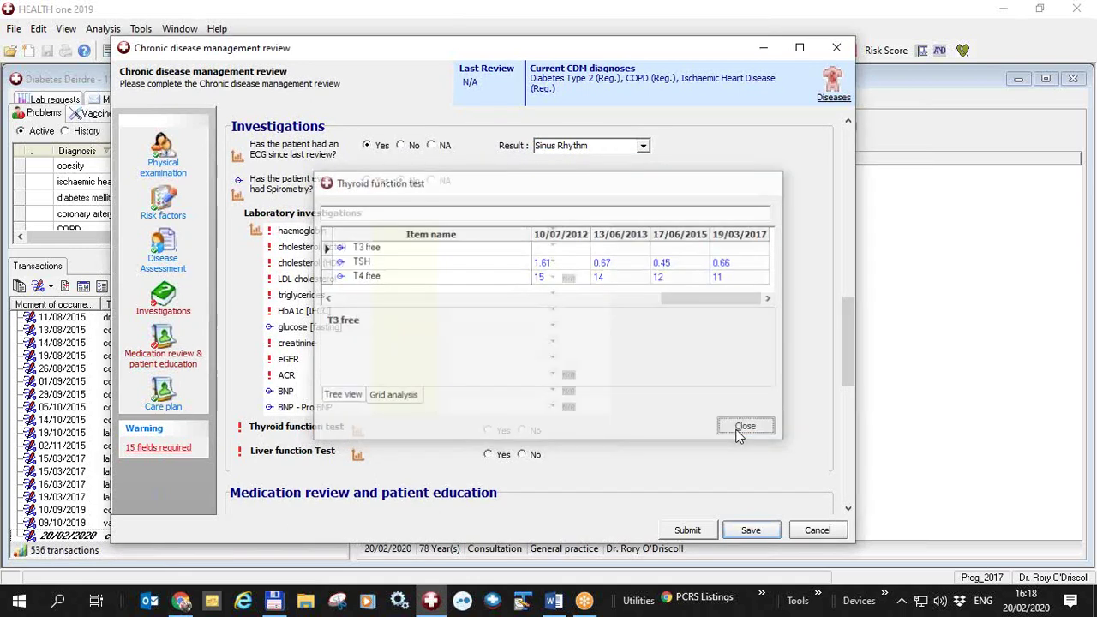
pyautogui.click(488, 431)
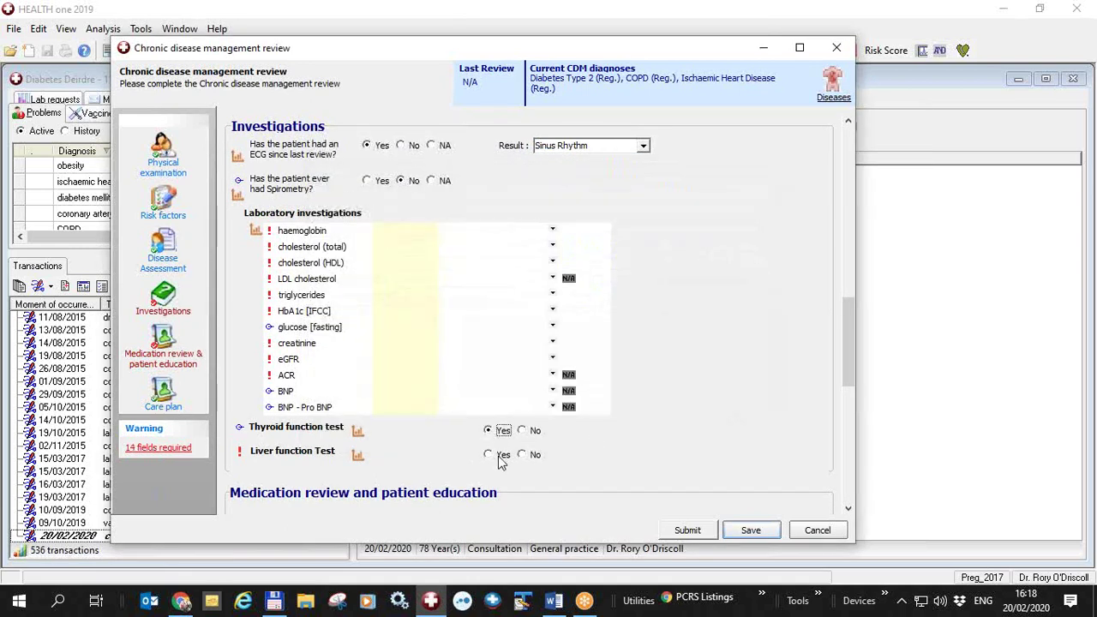
pyautogui.click(490, 454)
pyautogui.click(894, 549)
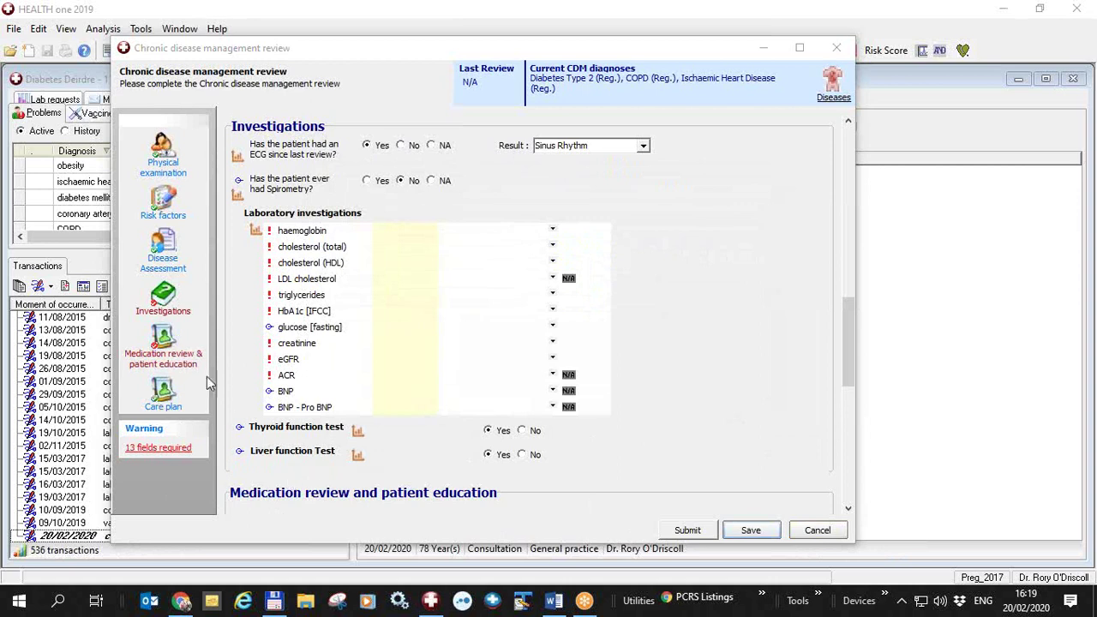
# Step: Record the medication review as Yes, dated 20/02/2020, and look over the patient's list of repeat prescriptions
pyautogui.click(163, 343)
pyautogui.click(164, 343)
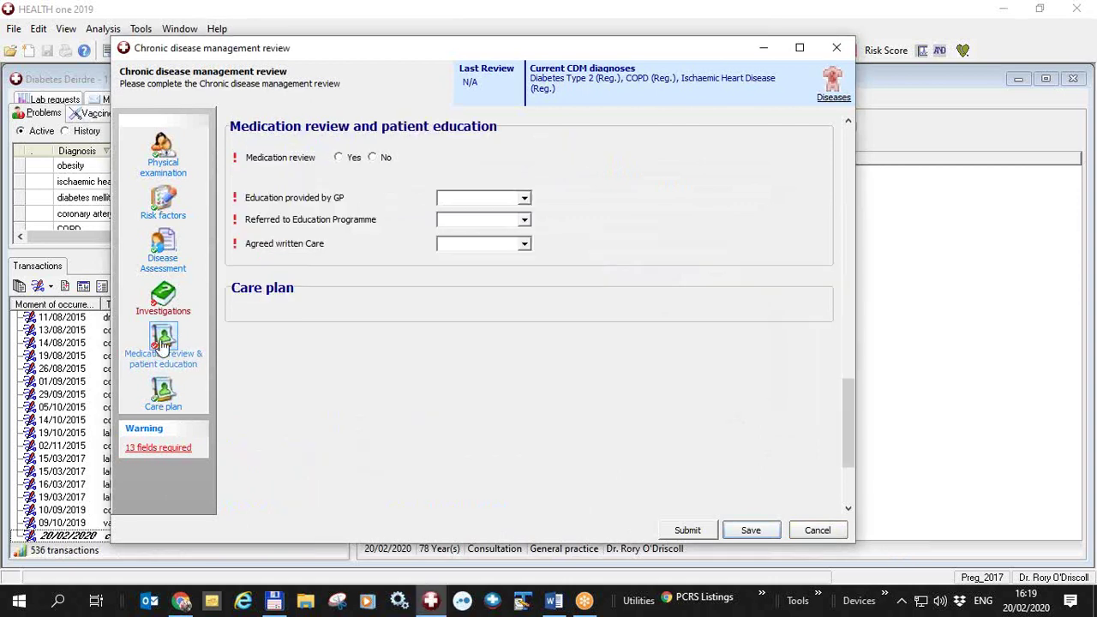
pyautogui.click(340, 159)
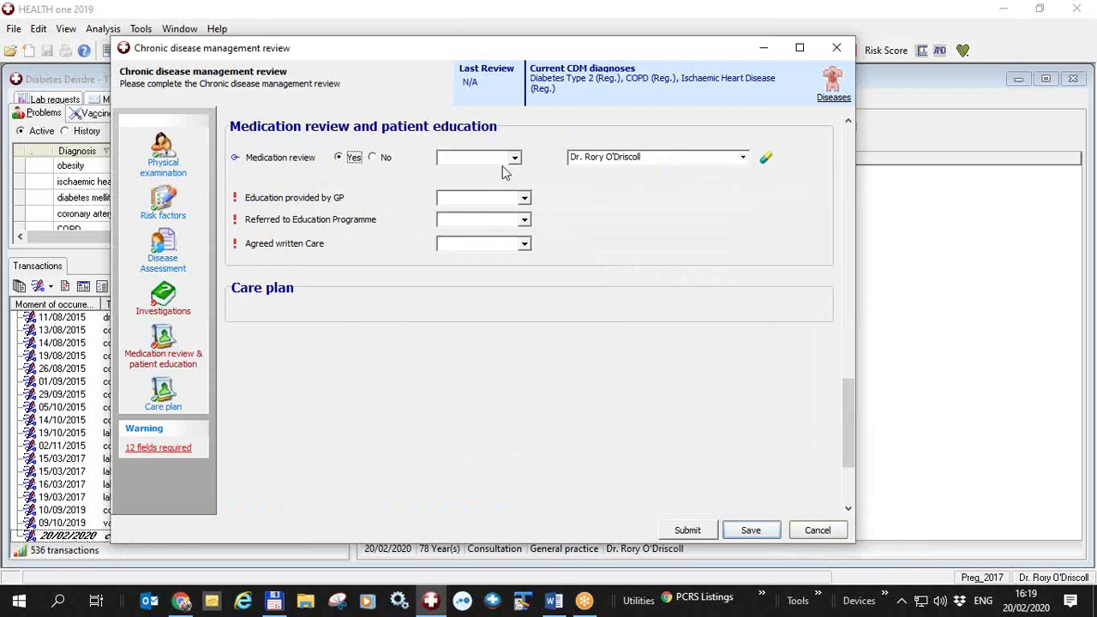
pyautogui.click(514, 158)
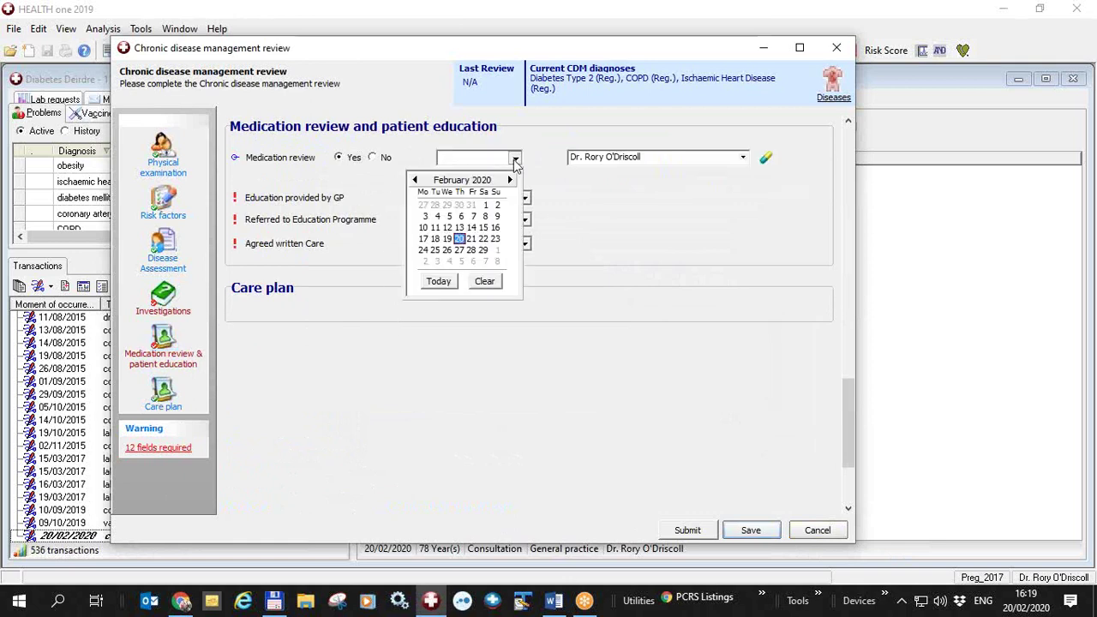
pyautogui.click(439, 282)
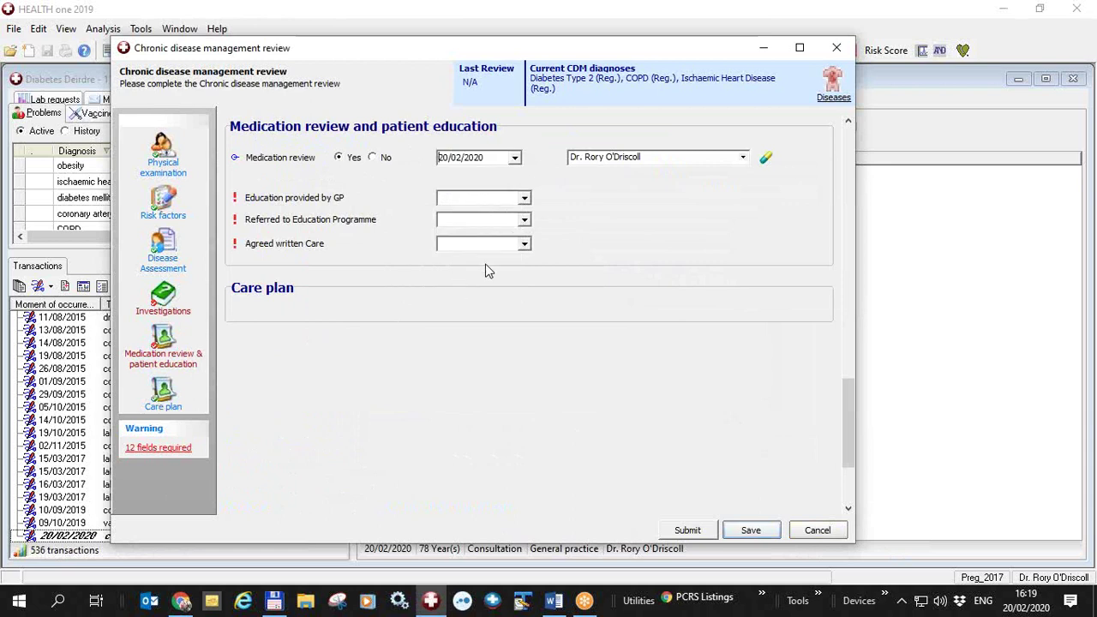
pyautogui.click(766, 161)
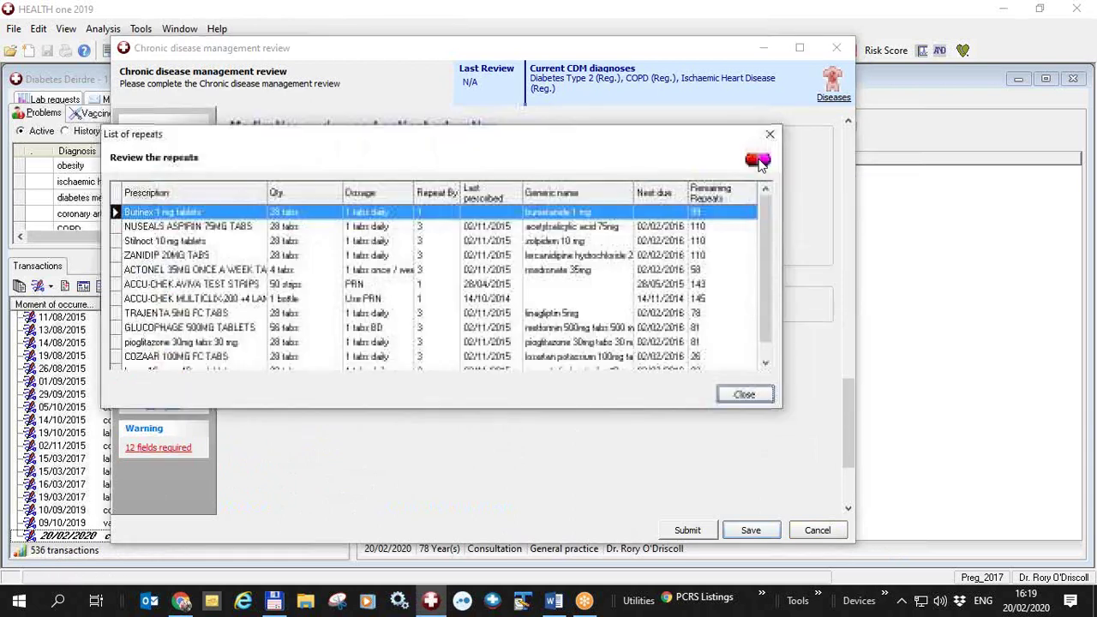
pyautogui.click(744, 396)
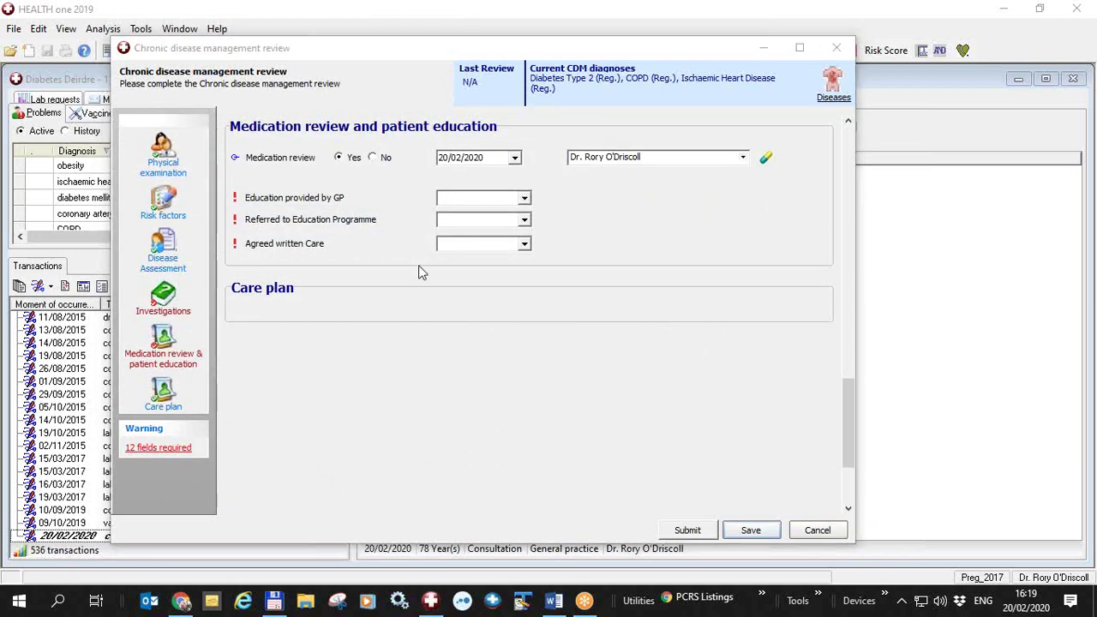
# Step: Set Education provided by GP to Yes, Referred to Education Programme to No and Agreed written Care to Declined
pyautogui.click(525, 198)
pyautogui.click(483, 215)
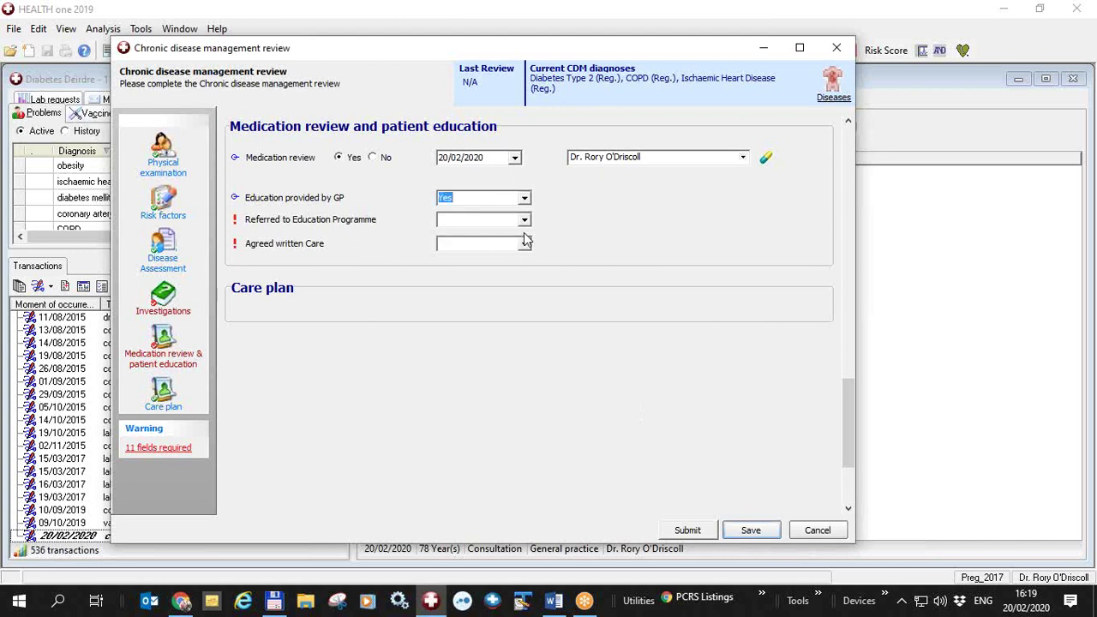
pyautogui.click(525, 220)
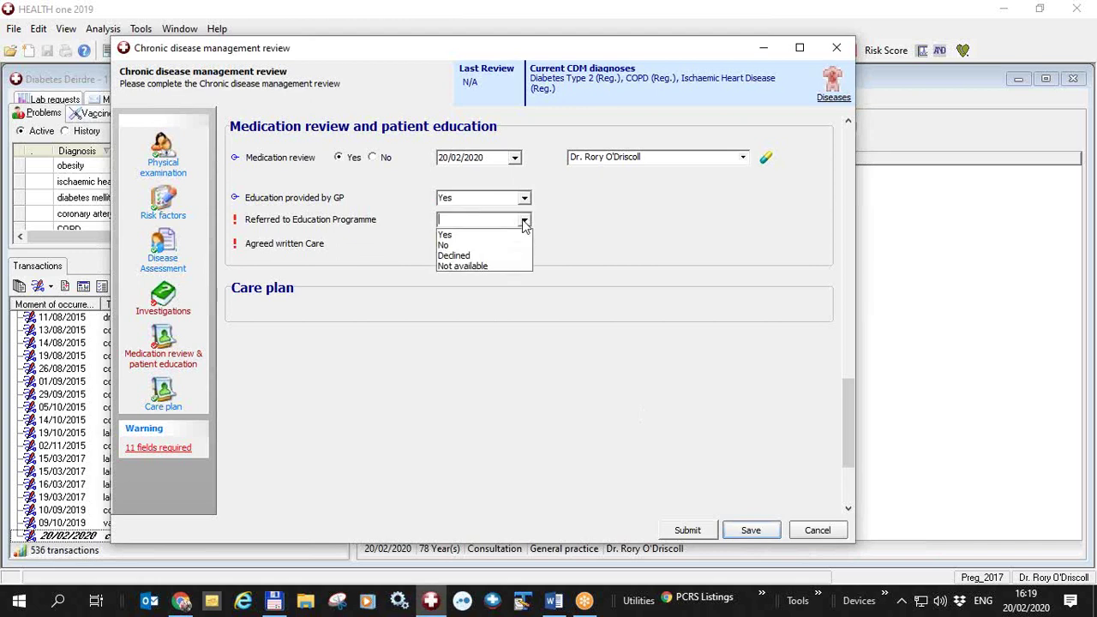
pyautogui.click(459, 246)
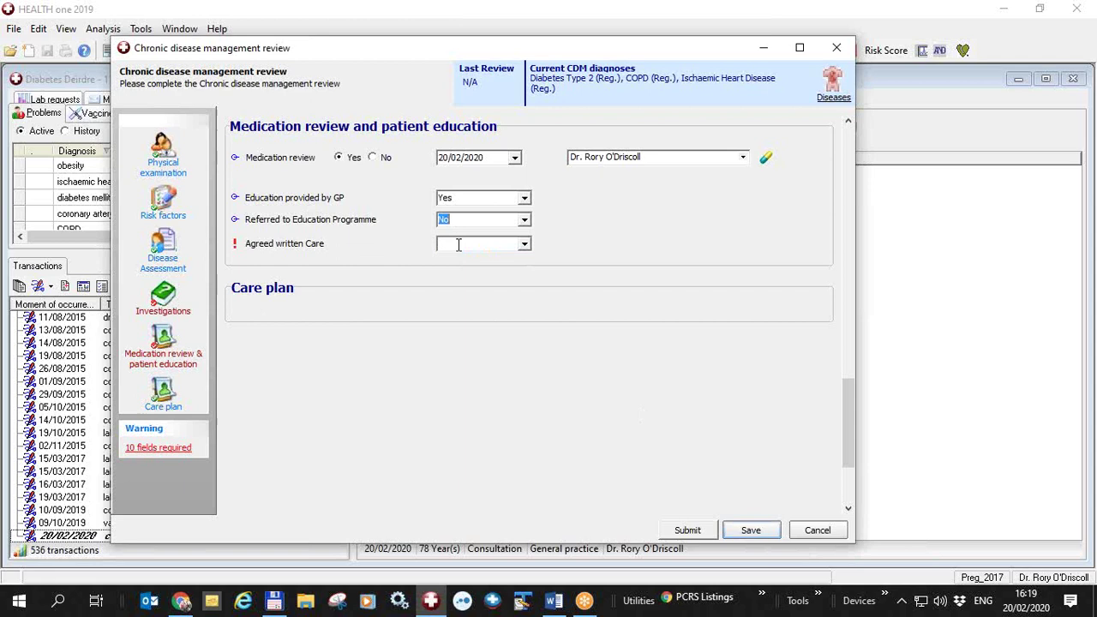
pyautogui.click(524, 246)
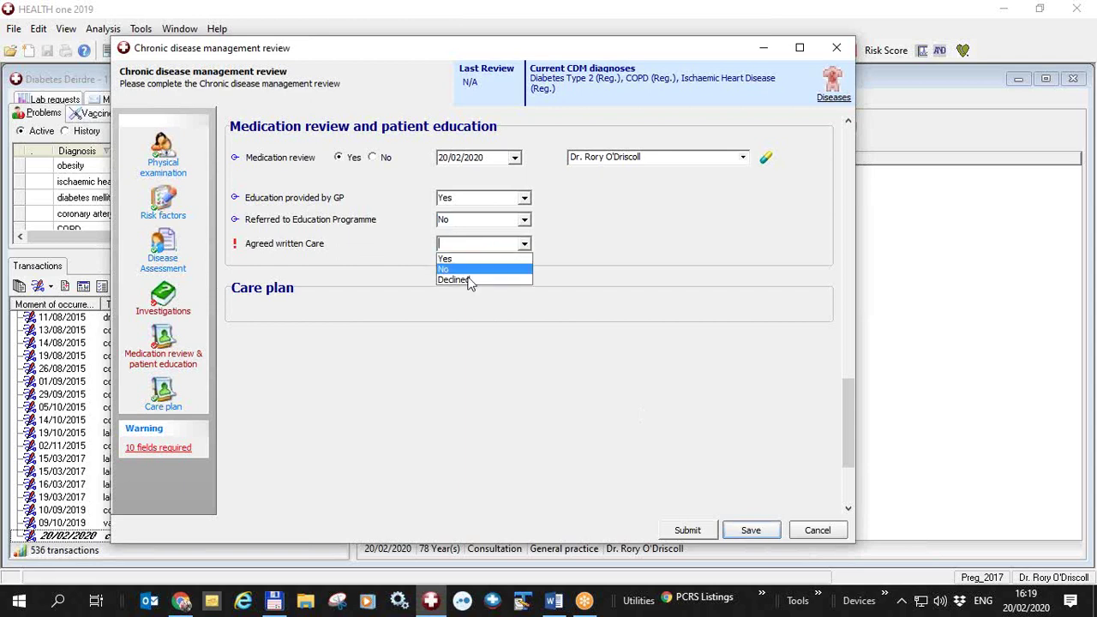
pyautogui.click(470, 280)
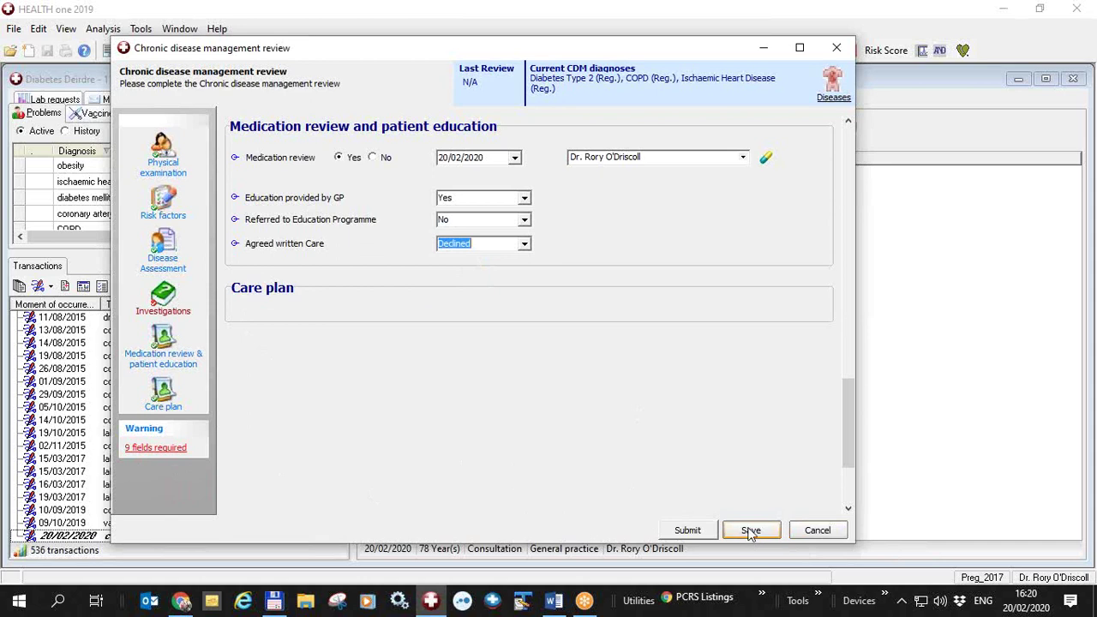
# Step: Try to submit the chronic disease management review, and save it to the patient's record
pyautogui.click(689, 530)
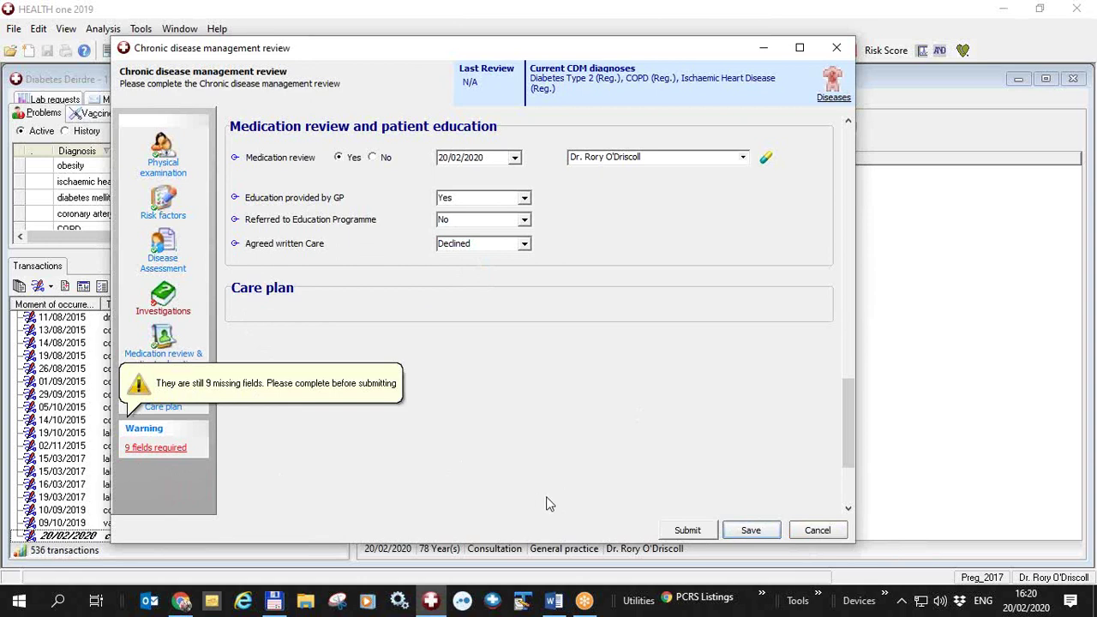
pyautogui.click(742, 531)
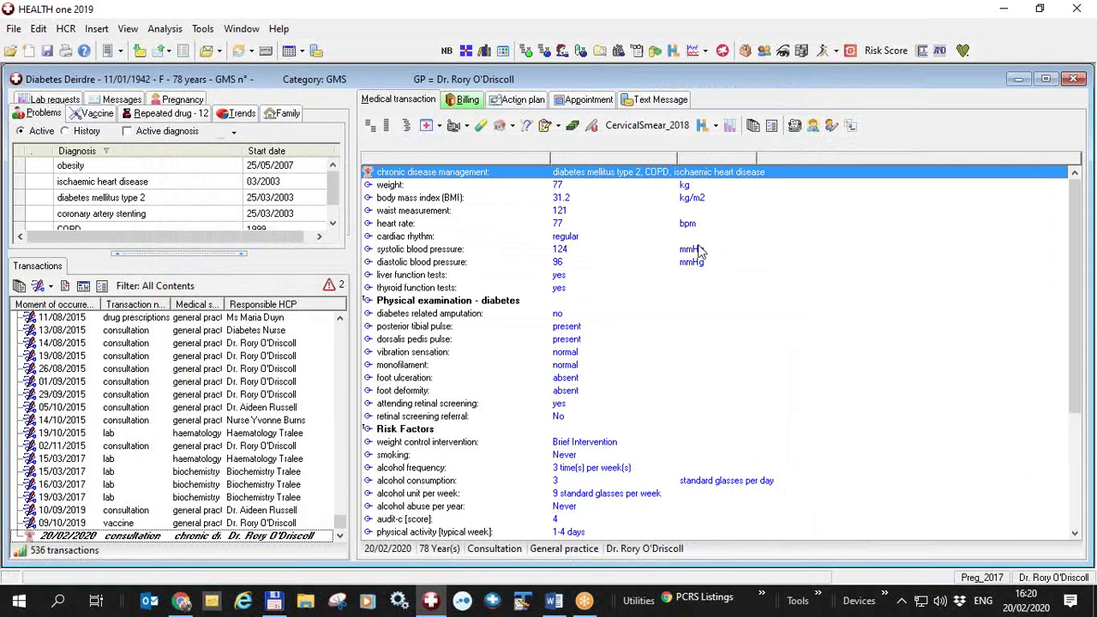
# Step: Start a lab request with the CDM - Chronic disease management selection list and exclude the Antenatal Full blood count
pyautogui.click(734, 131)
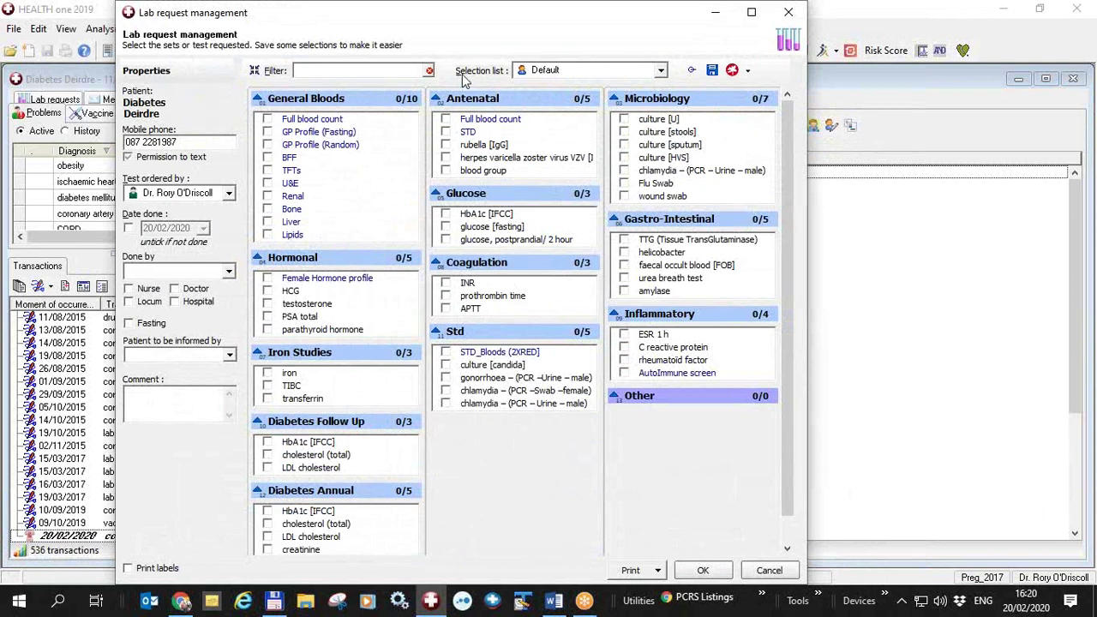
pyautogui.click(661, 71)
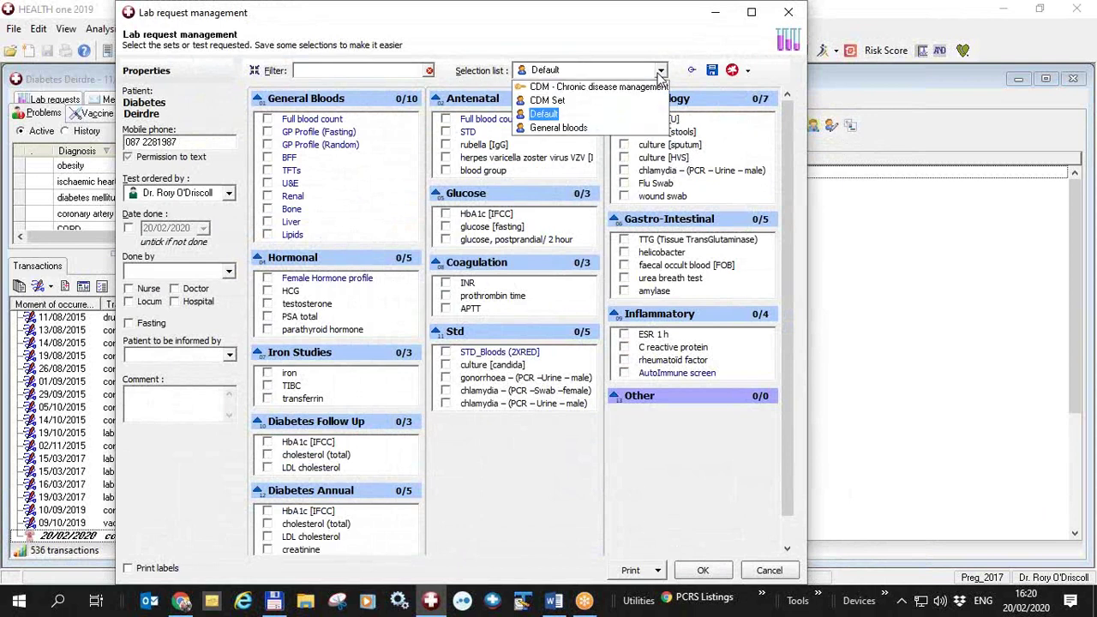
pyautogui.click(567, 87)
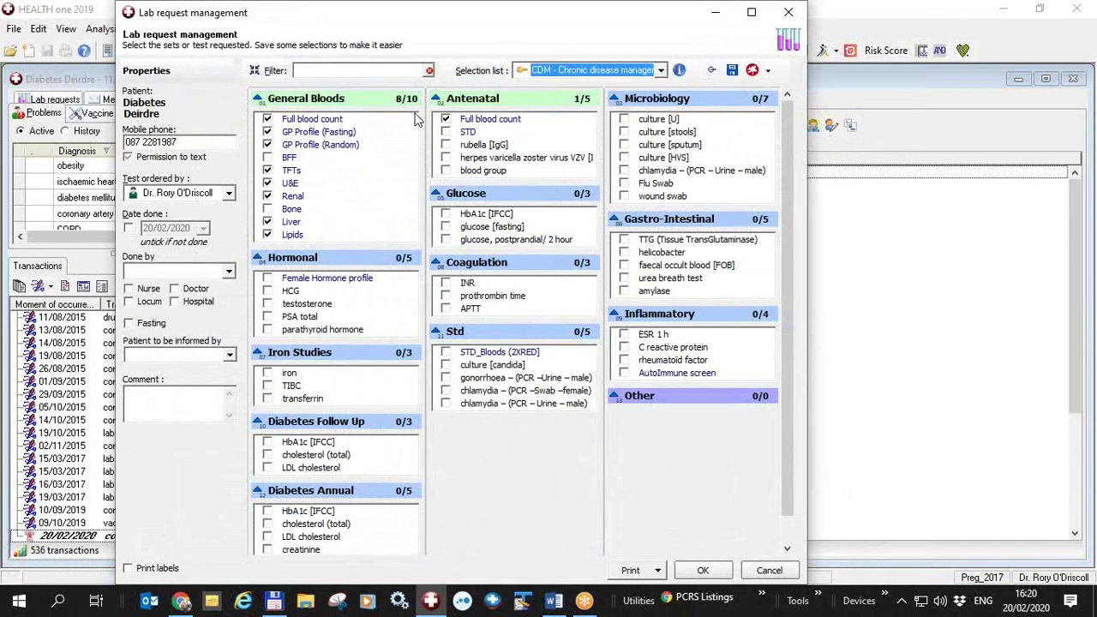
pyautogui.moveTo(316, 125)
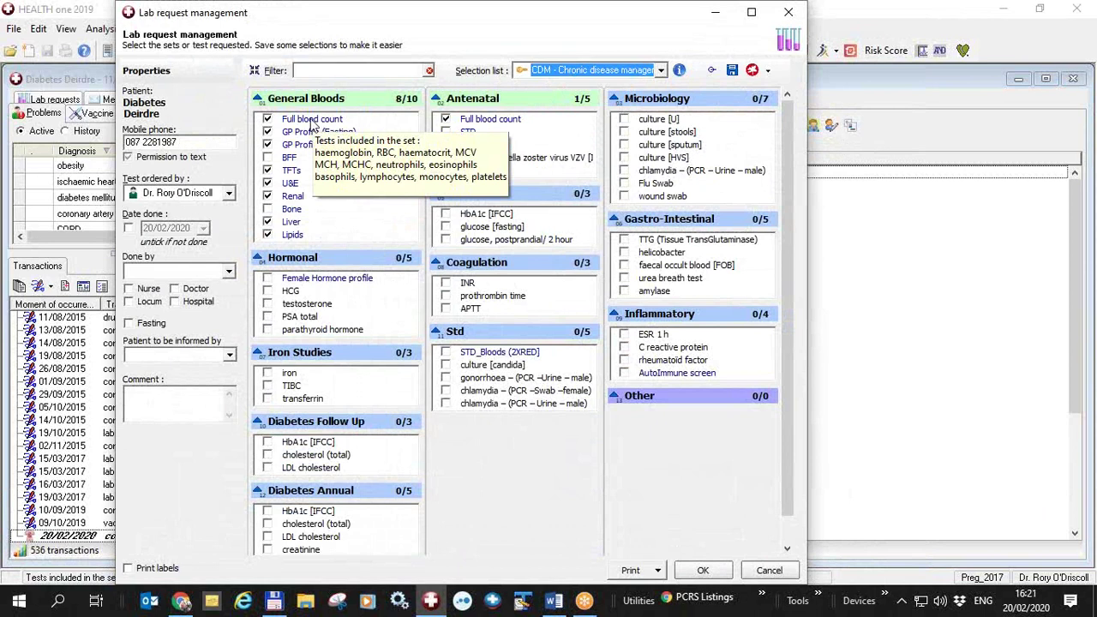
pyautogui.click(446, 120)
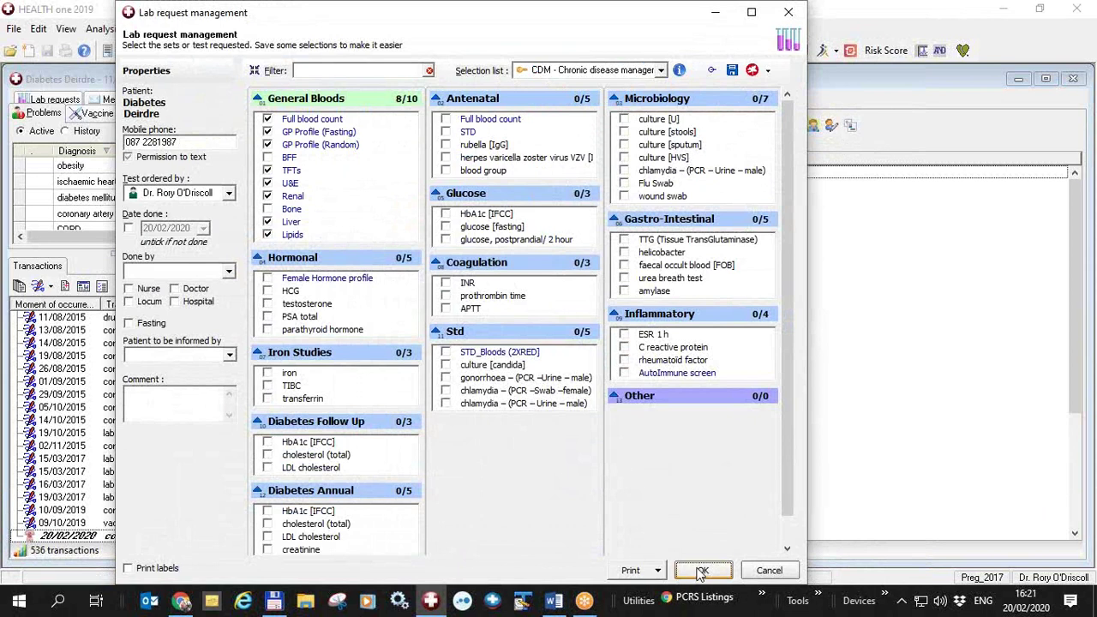
# Step: Record the lab request as done by the practice nurse on 20/02/2020 and confirm it
pyautogui.click(701, 571)
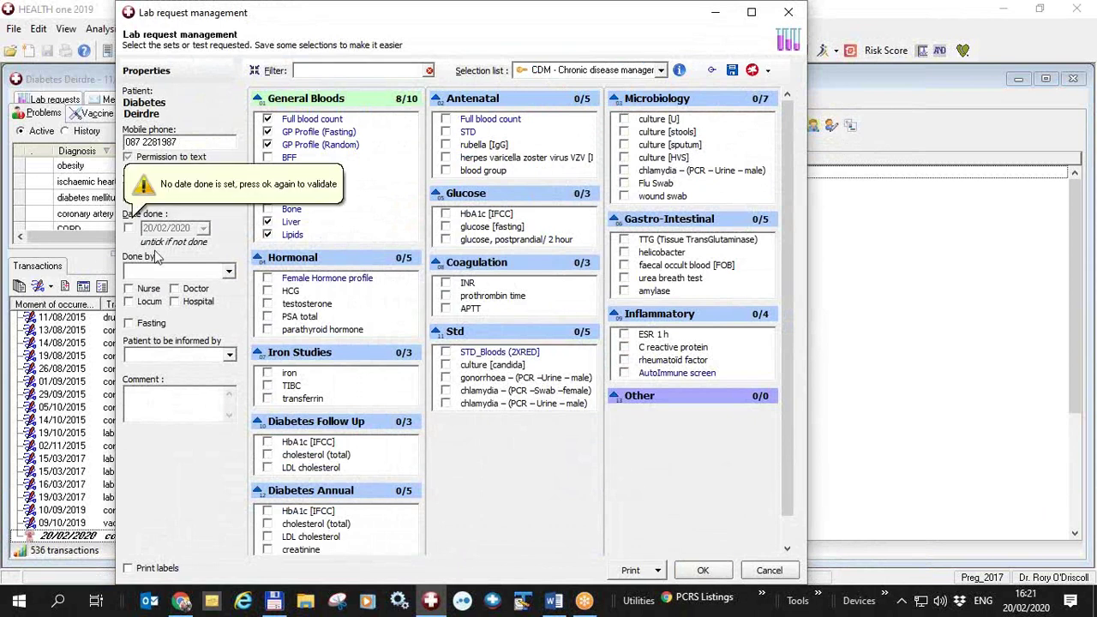
pyautogui.click(229, 274)
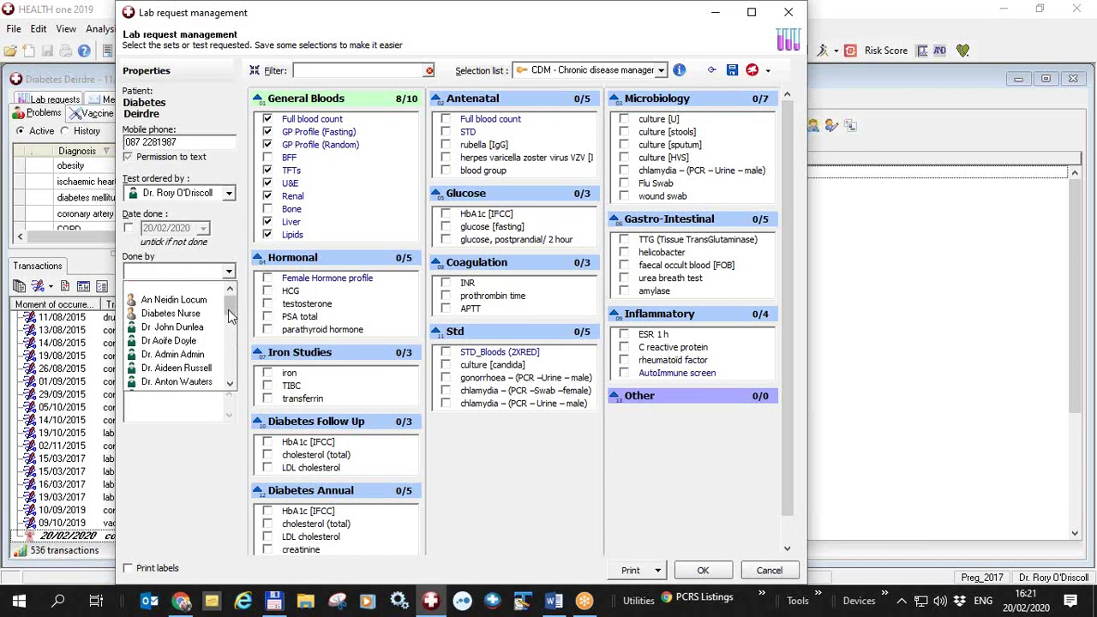
pyautogui.scroll(-5, 210, 377)
pyautogui.click(210, 384)
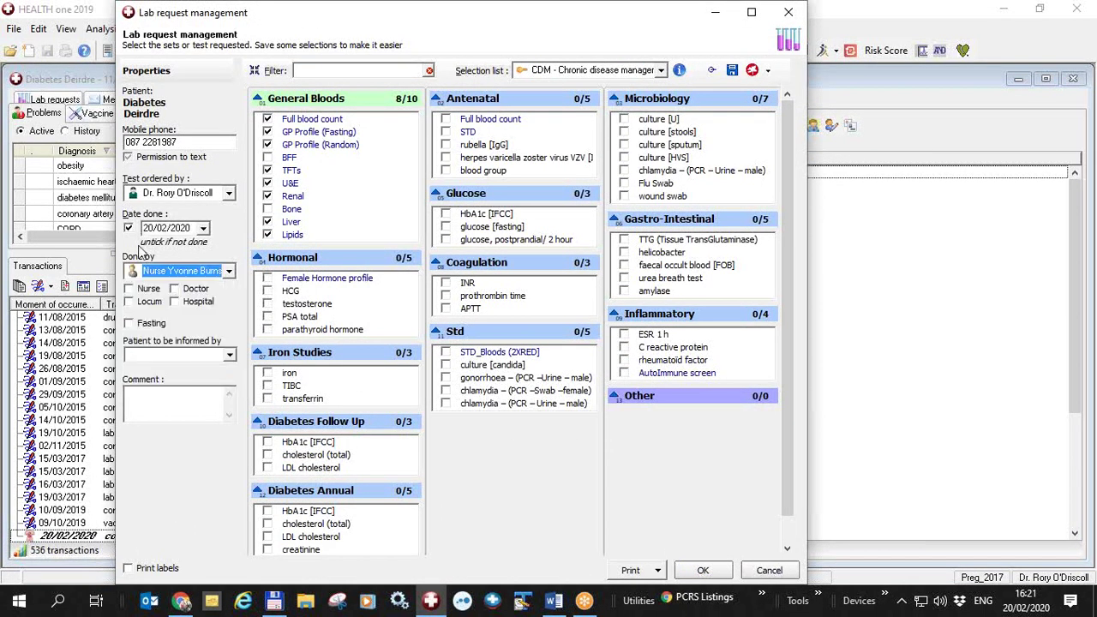
pyautogui.click(698, 569)
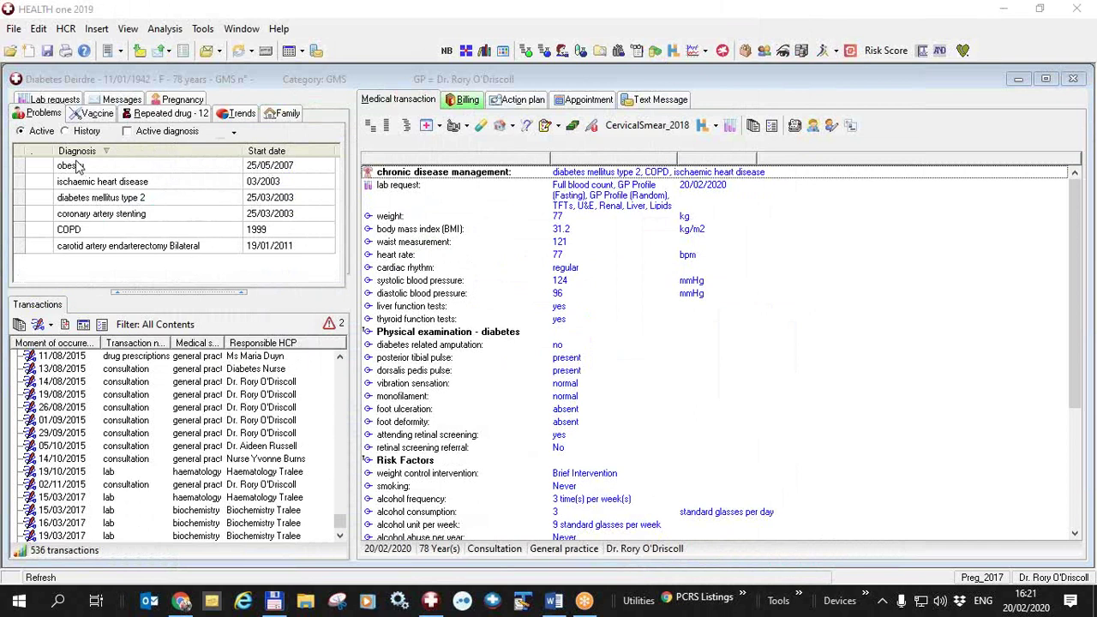
# Step: Add a new problem to the patient's active problem list, choosing the coded term atrial fibrillation
pyautogui.click(148, 263)
pyautogui.rightClick(148, 263)
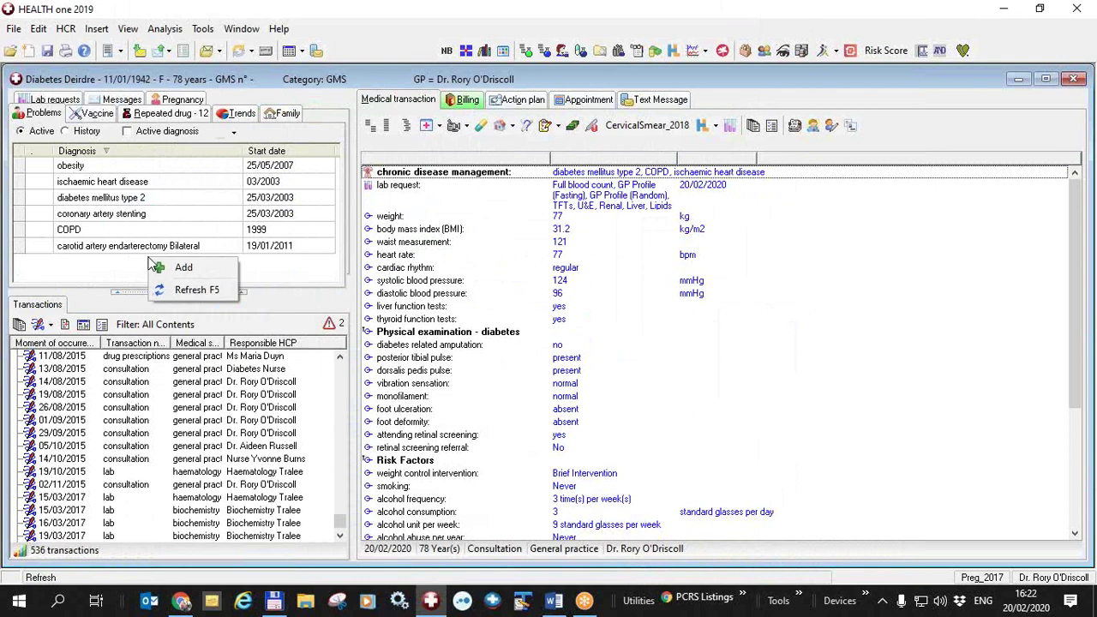
pyautogui.click(180, 273)
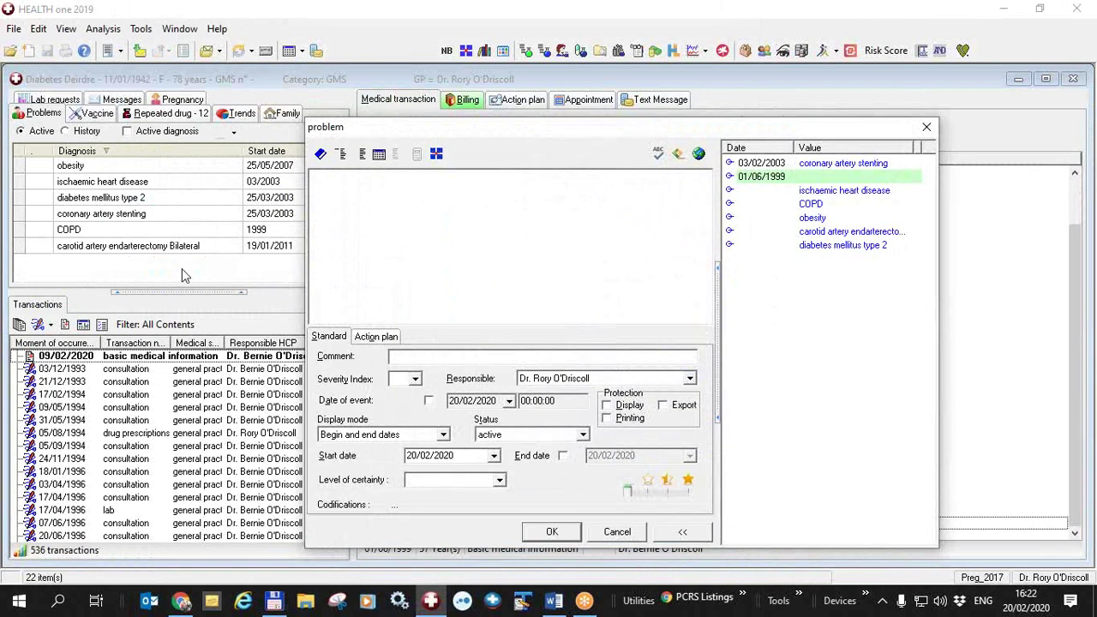
pyautogui.click(321, 156)
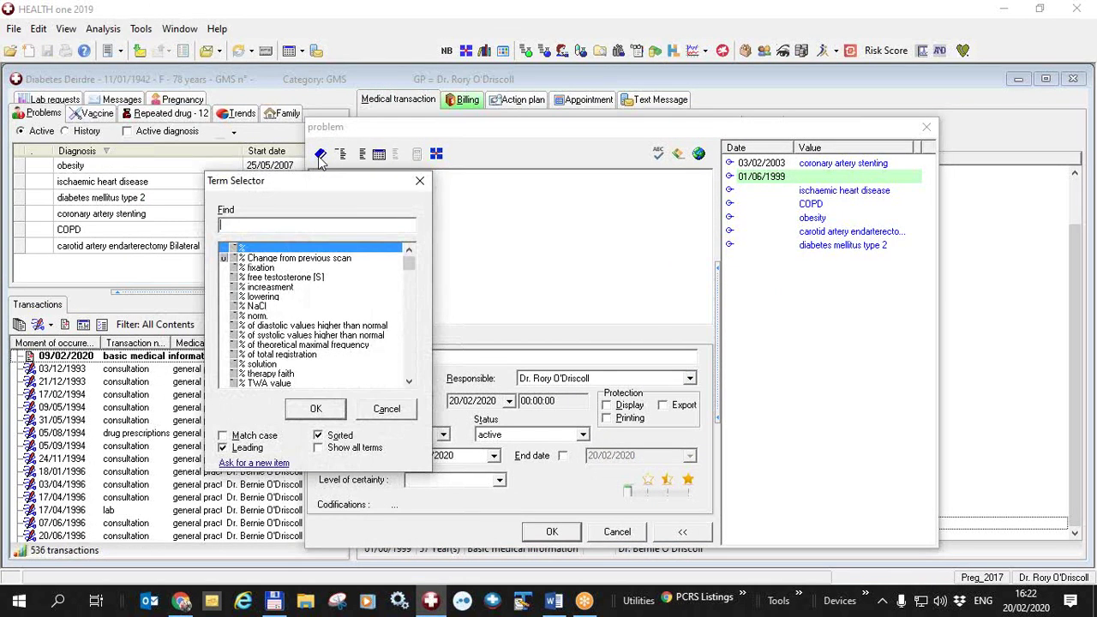
pyautogui.write('atrial')
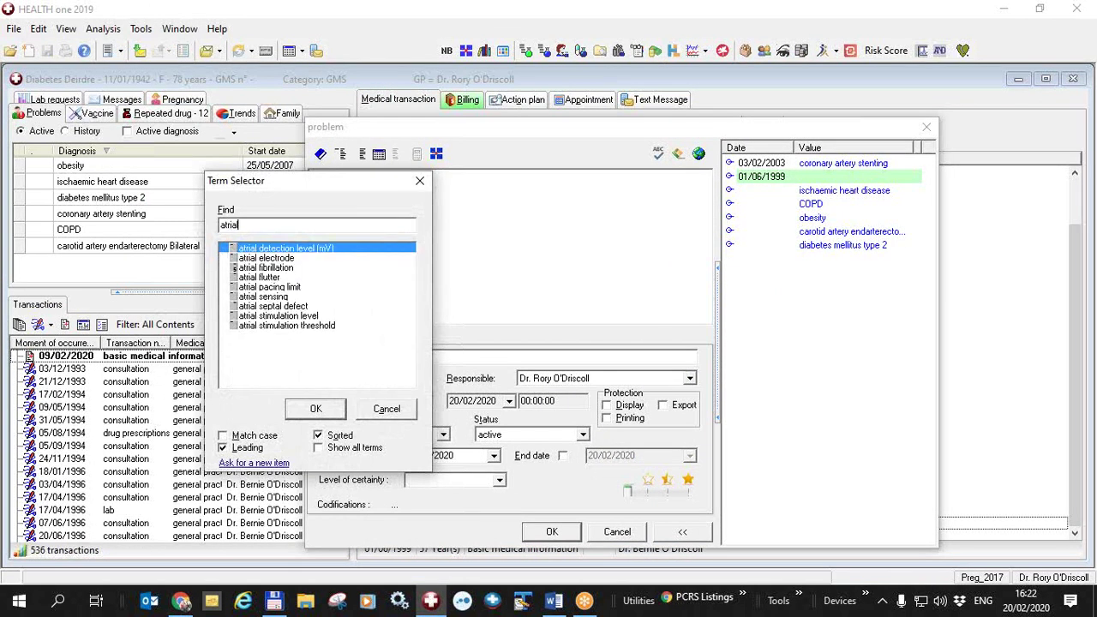
pyautogui.press('Down')
pyautogui.press('Down')
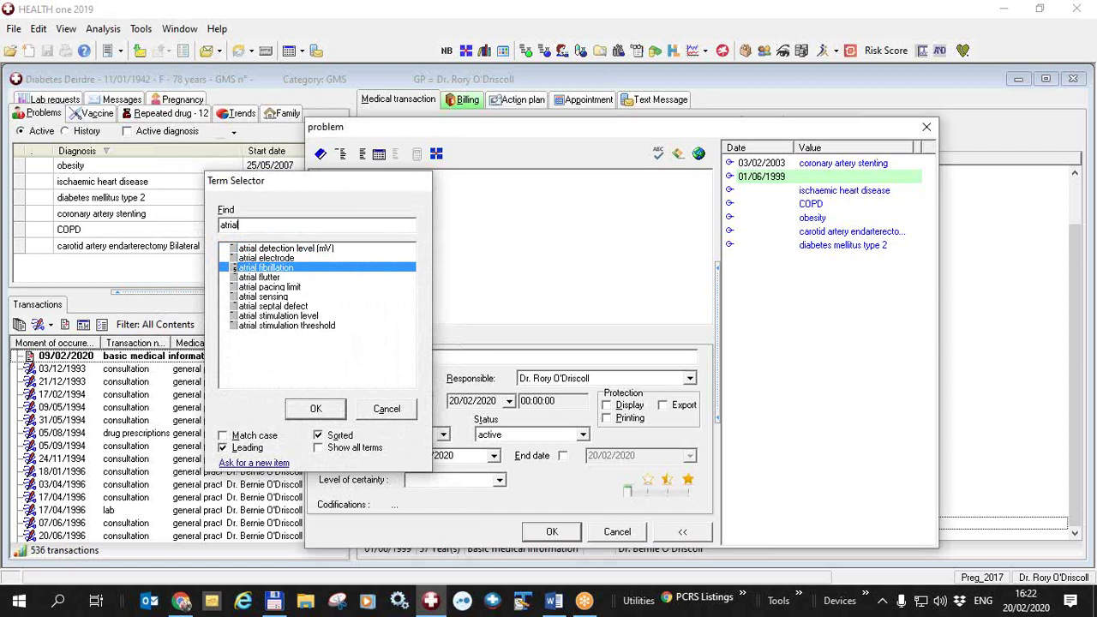
pyautogui.press('Return')
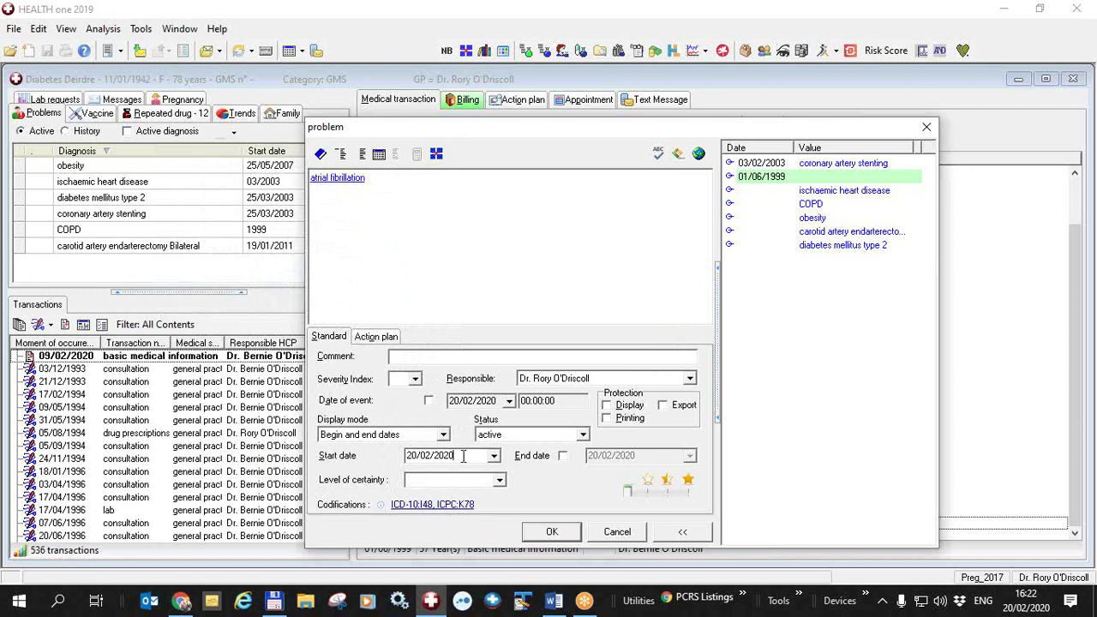
# Step: Set the atrial fibrillation problem's start date to 01/2020 and save the problem
pyautogui.moveTo(463, 456); pyautogui.dragTo(400, 455)
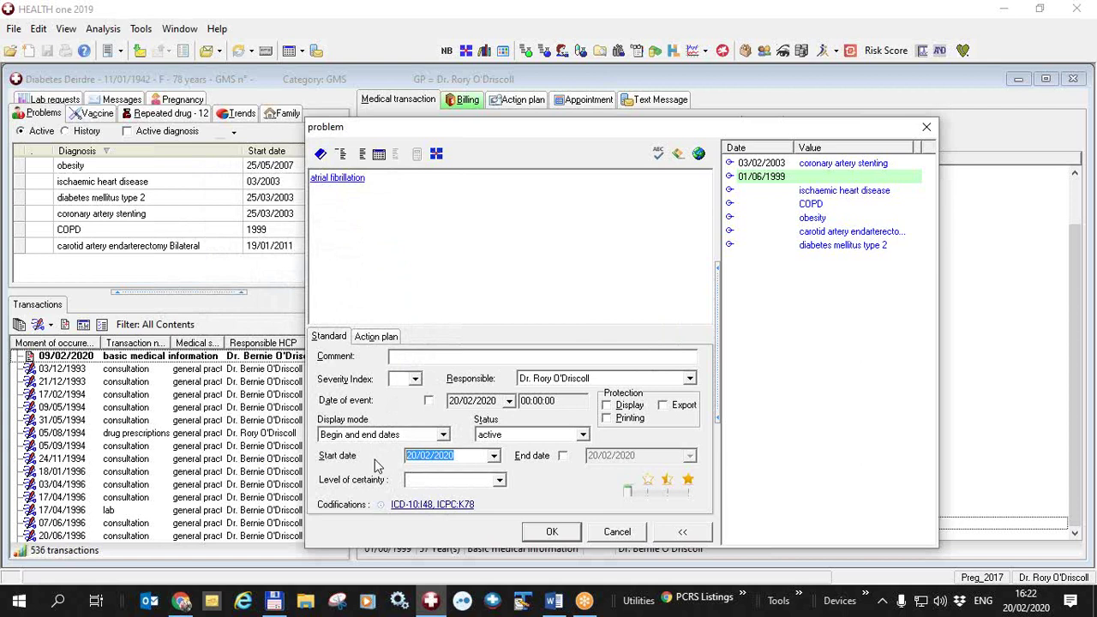
pyautogui.write('0')
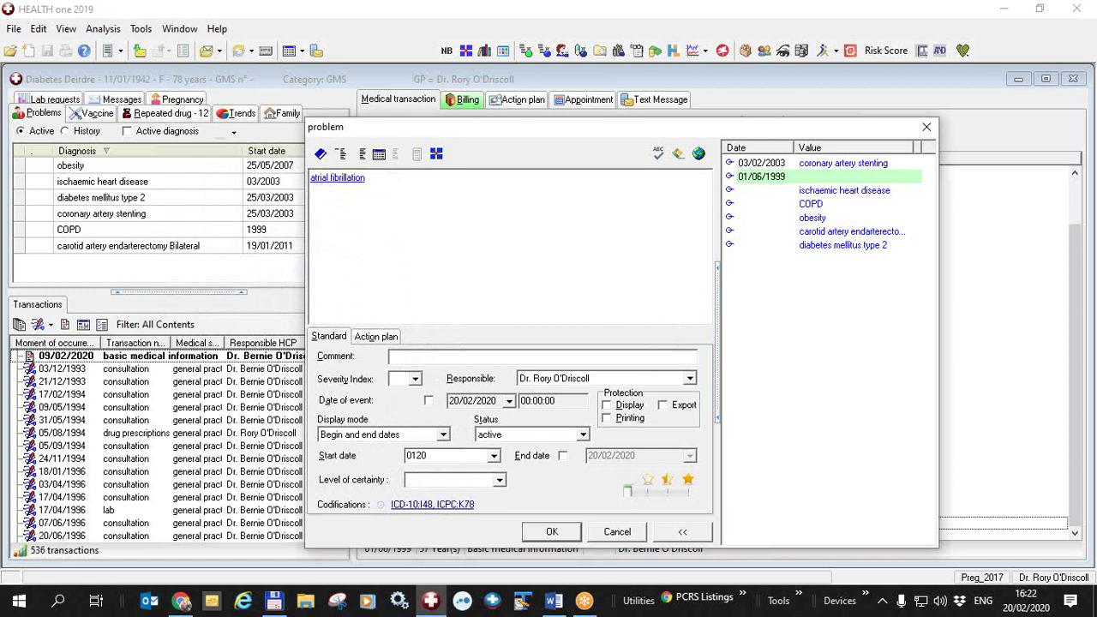
pyautogui.write('1/2020')
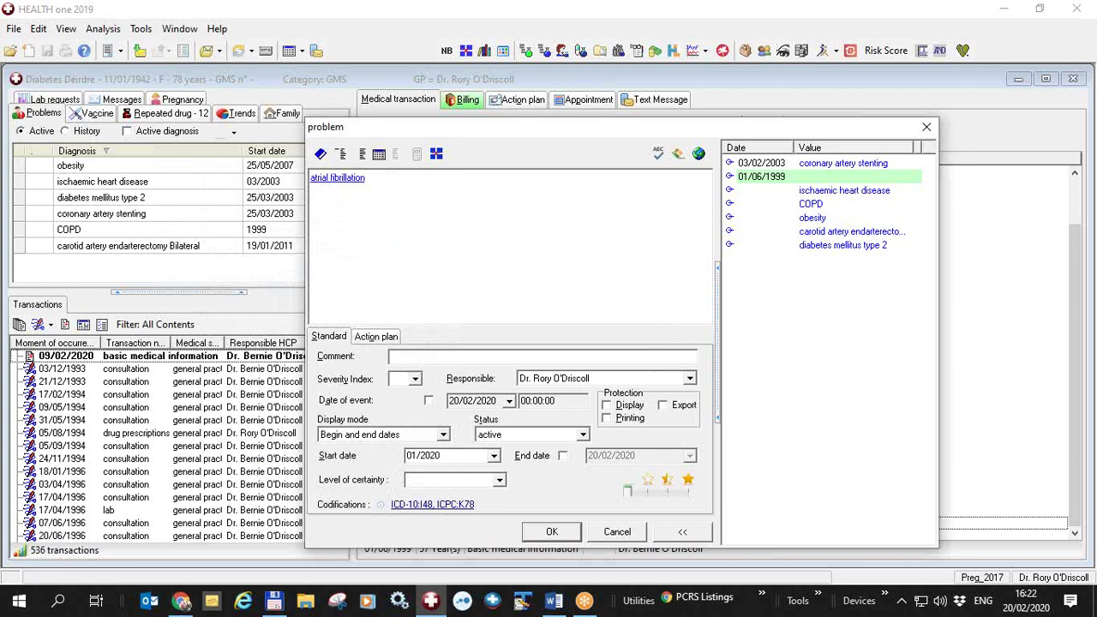
pyautogui.click(551, 532)
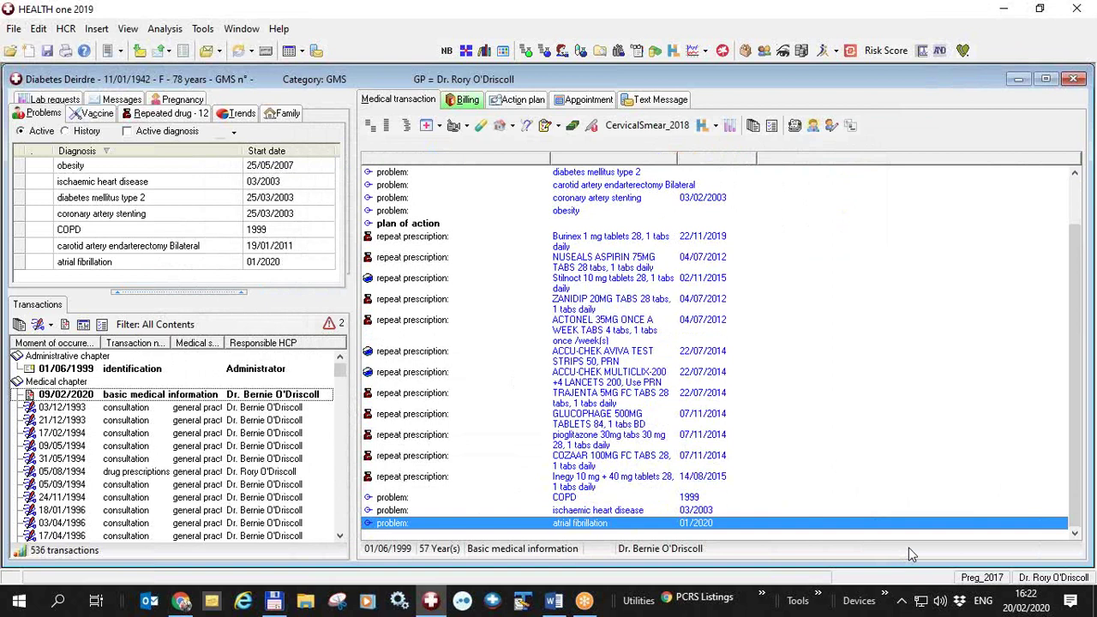
# Step: Review the diagnoses in the patient's chronic disease management registration, and close it without registering
pyautogui.click(67, 29)
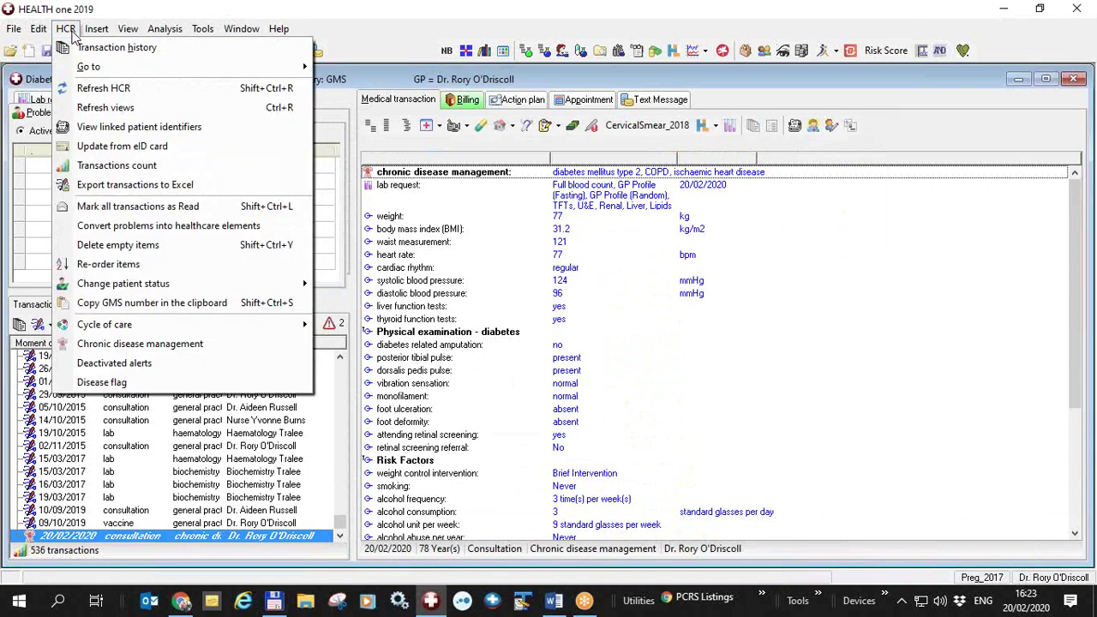
pyautogui.click(154, 347)
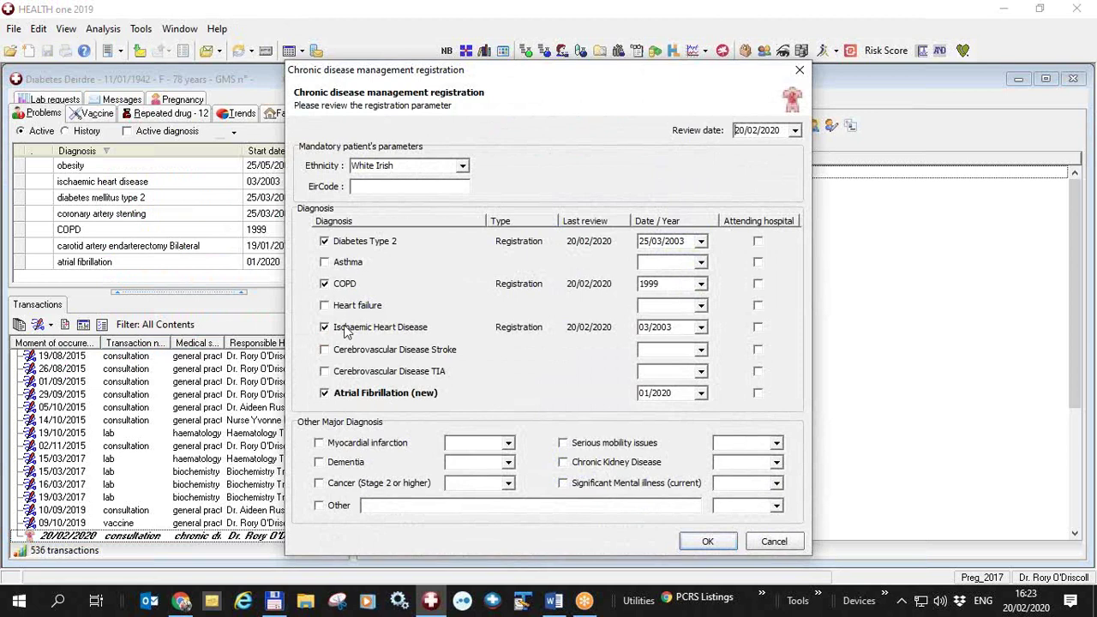
pyautogui.click(731, 544)
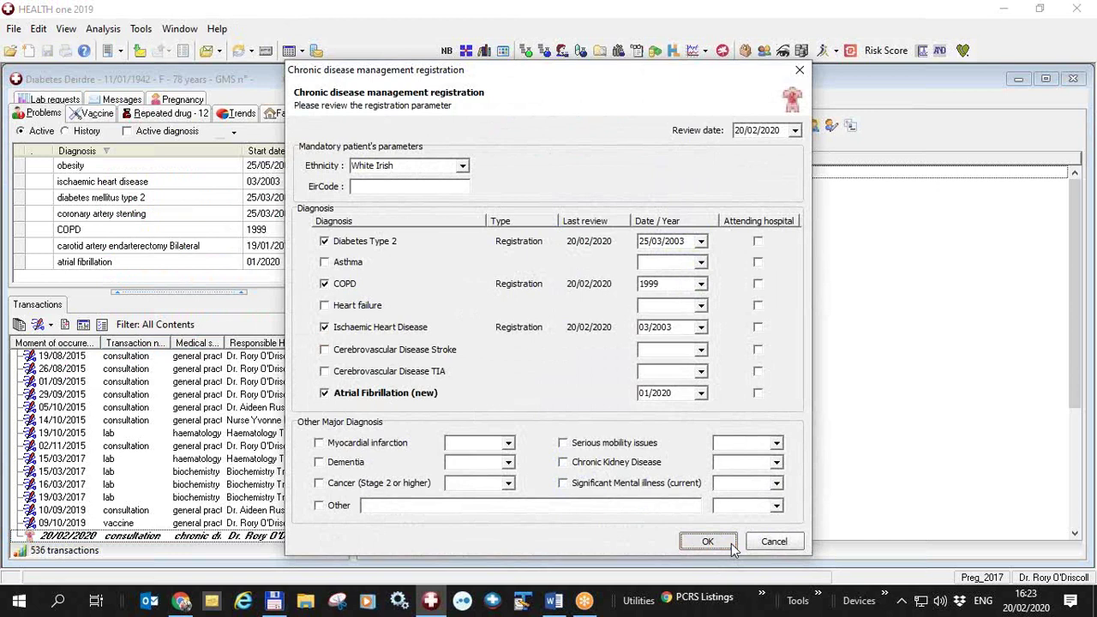
pyautogui.click(774, 541)
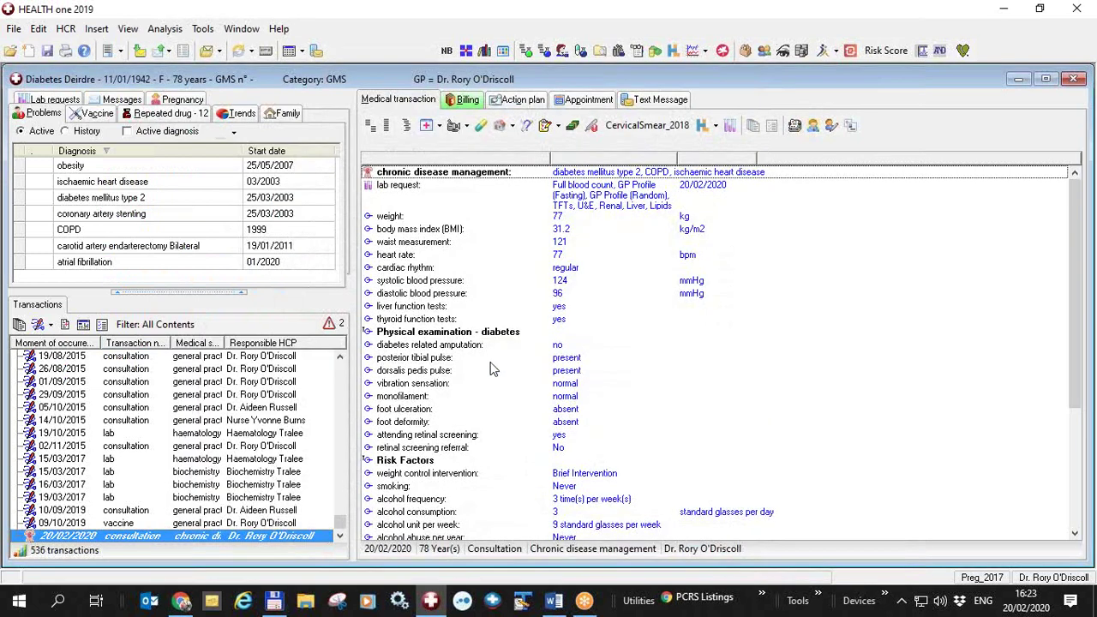
# Step: Close the patient's record and bring up the Chronic Disease Management dashboard to view its submissions
pyautogui.press('Escape')
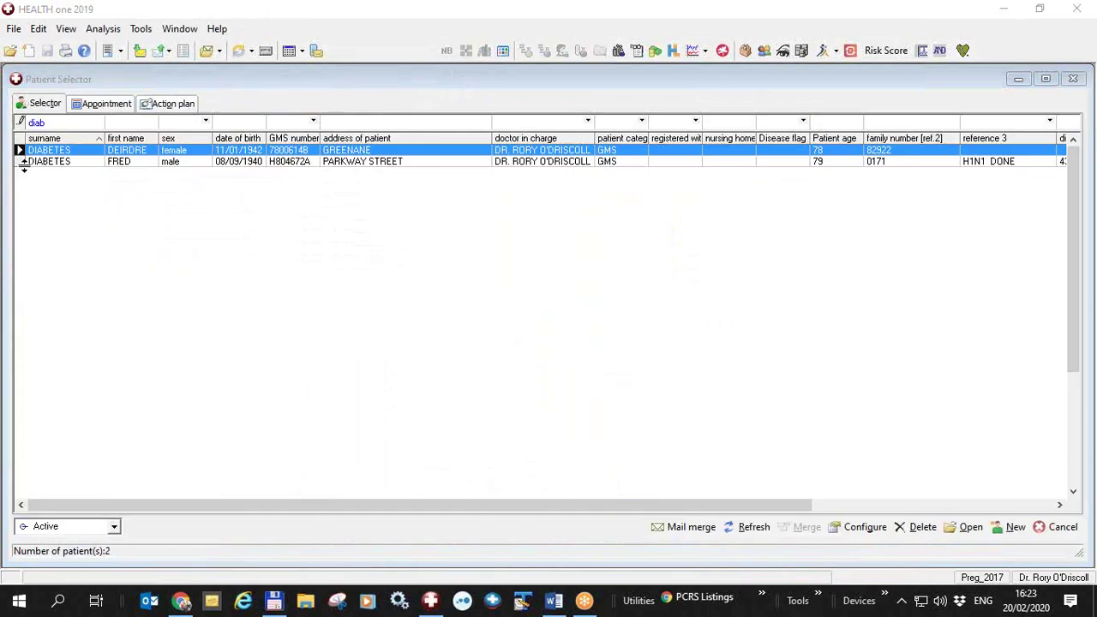
pyautogui.click(105, 30)
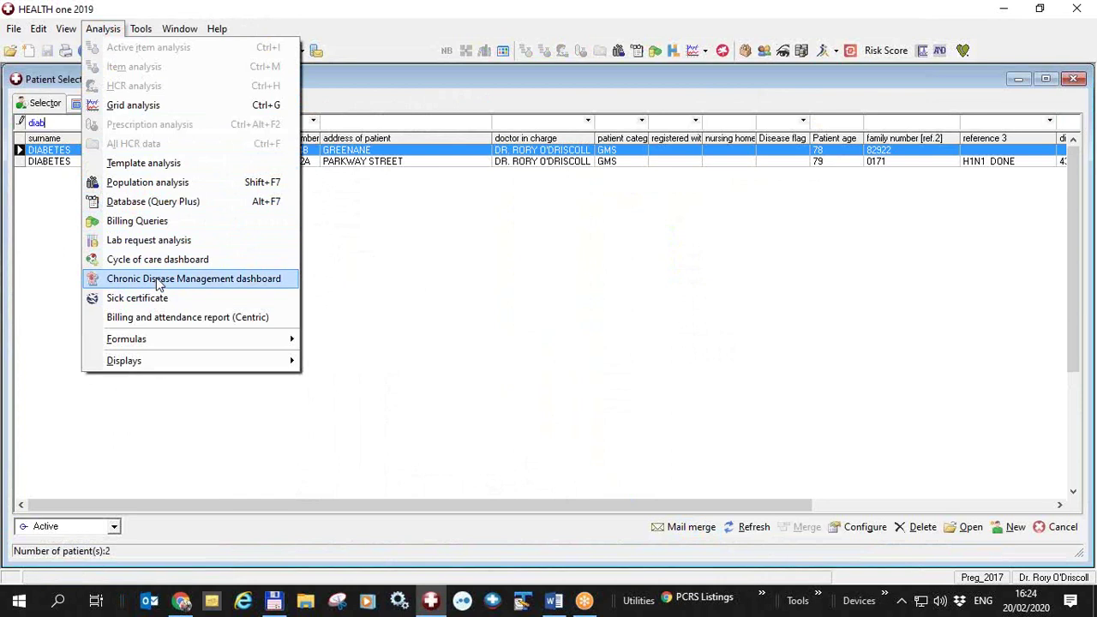
pyautogui.click(156, 281)
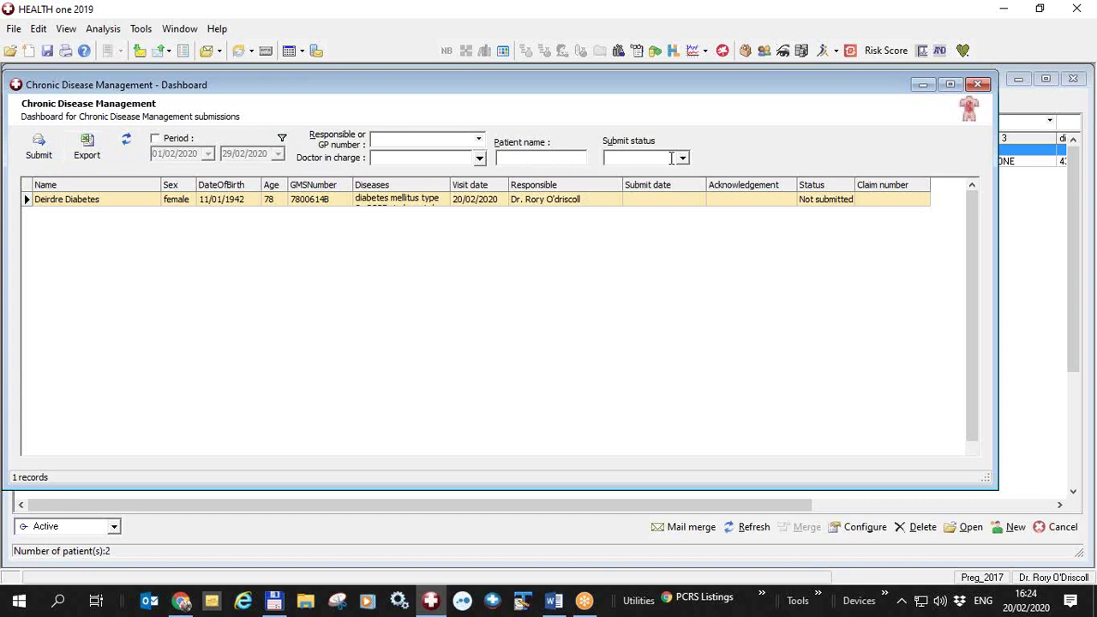
# Step: Show the Chronic Disease Management dashboard in the TMC_Tecra database and select the accepted record visited on 17/02/2020
pyautogui.click(901, 593)
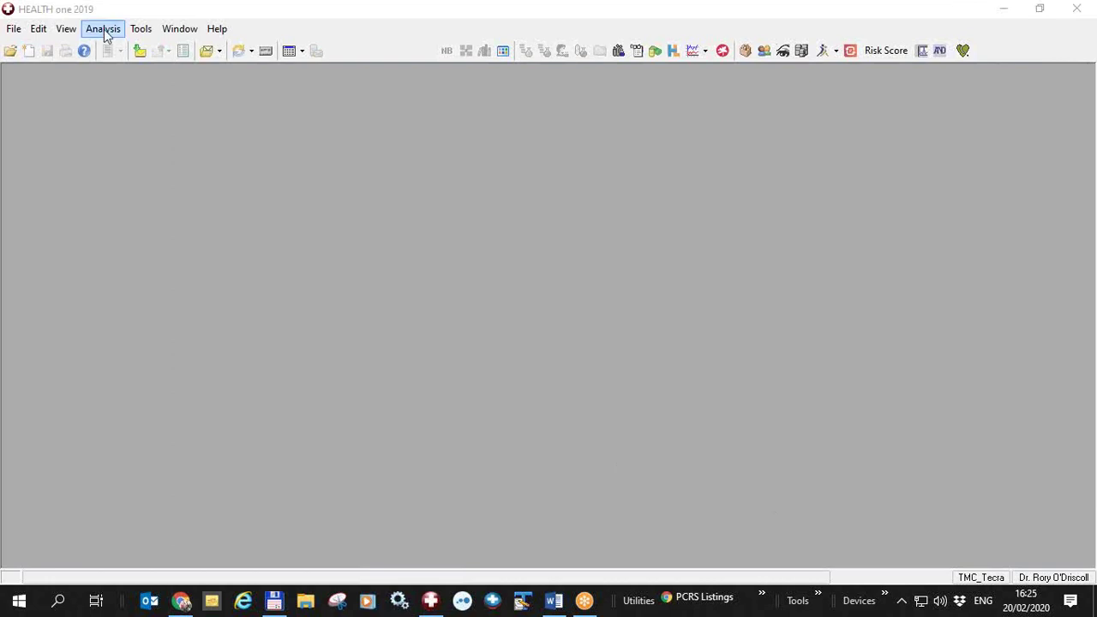
pyautogui.click(103, 31)
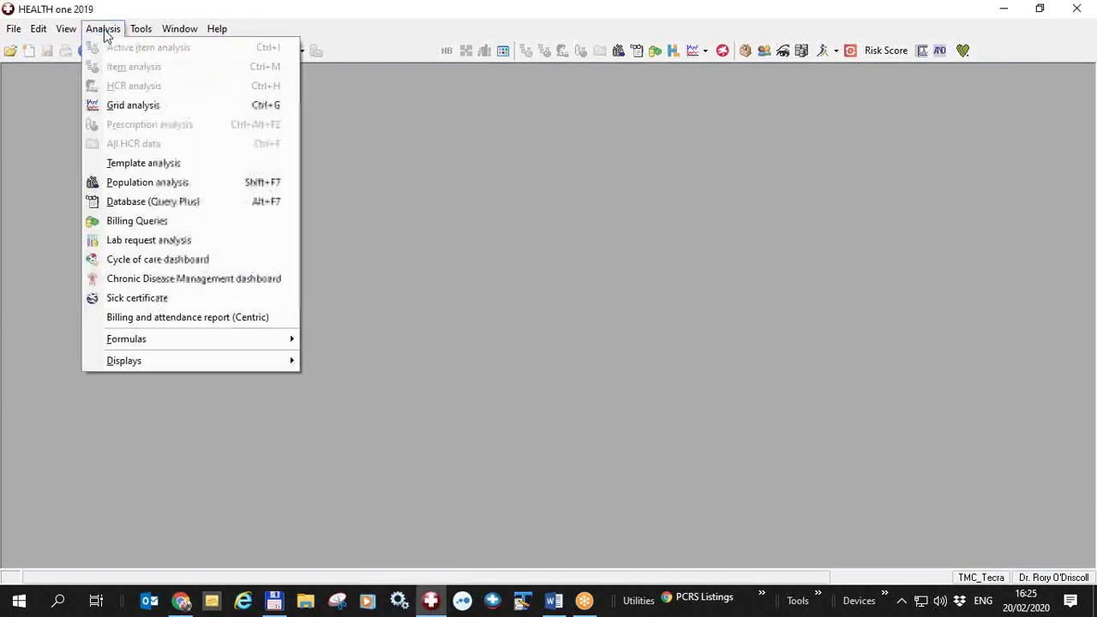
pyautogui.click(190, 280)
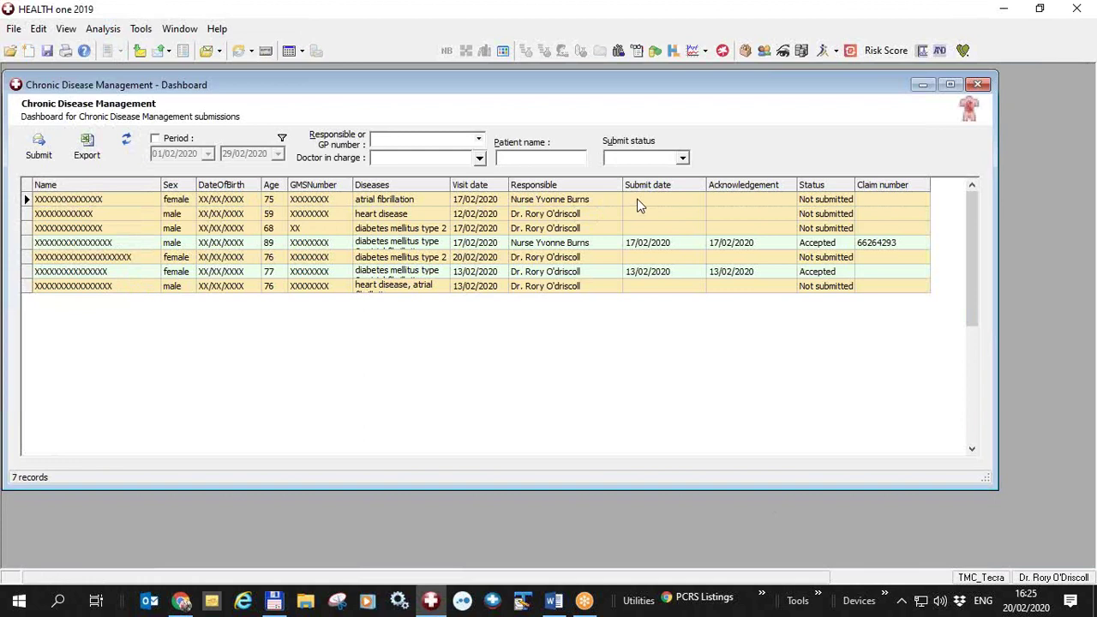
pyautogui.click(401, 246)
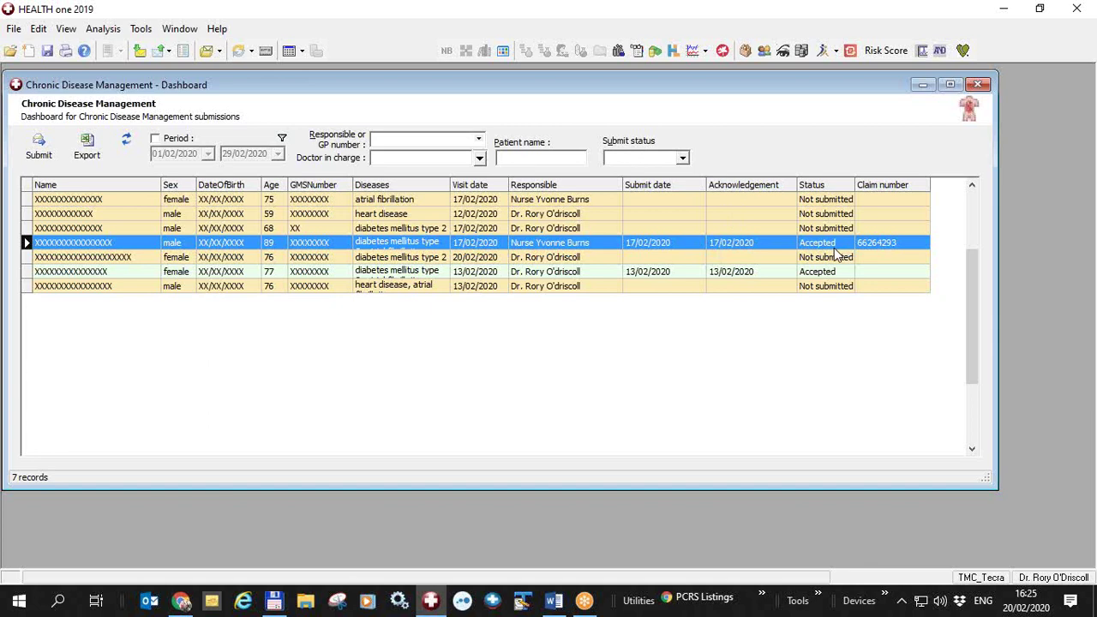
# Step: Open the Chronic Disease Management form of the unsubmitted heart disease record with visit date 12/02/2020
pyautogui.click(277, 216)
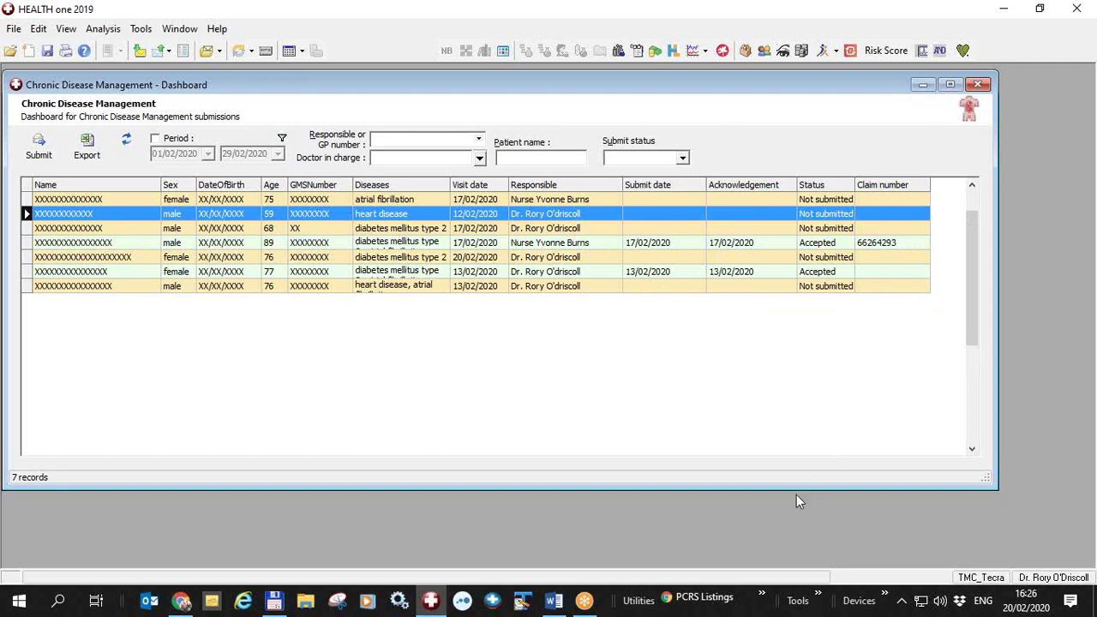
pyautogui.rightClick(388, 219)
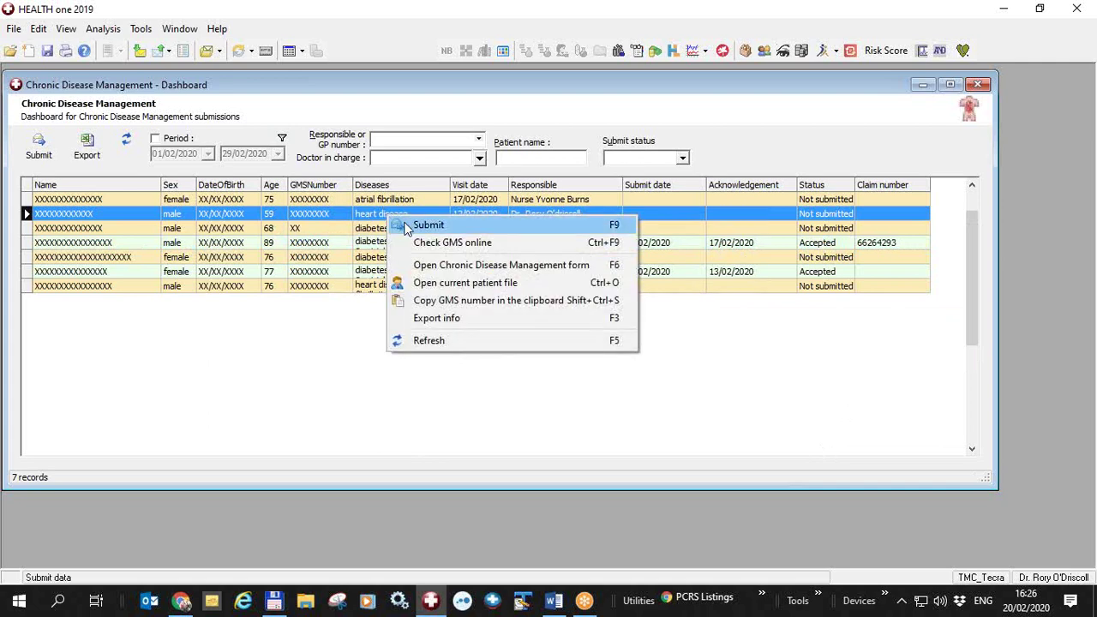
pyautogui.click(421, 269)
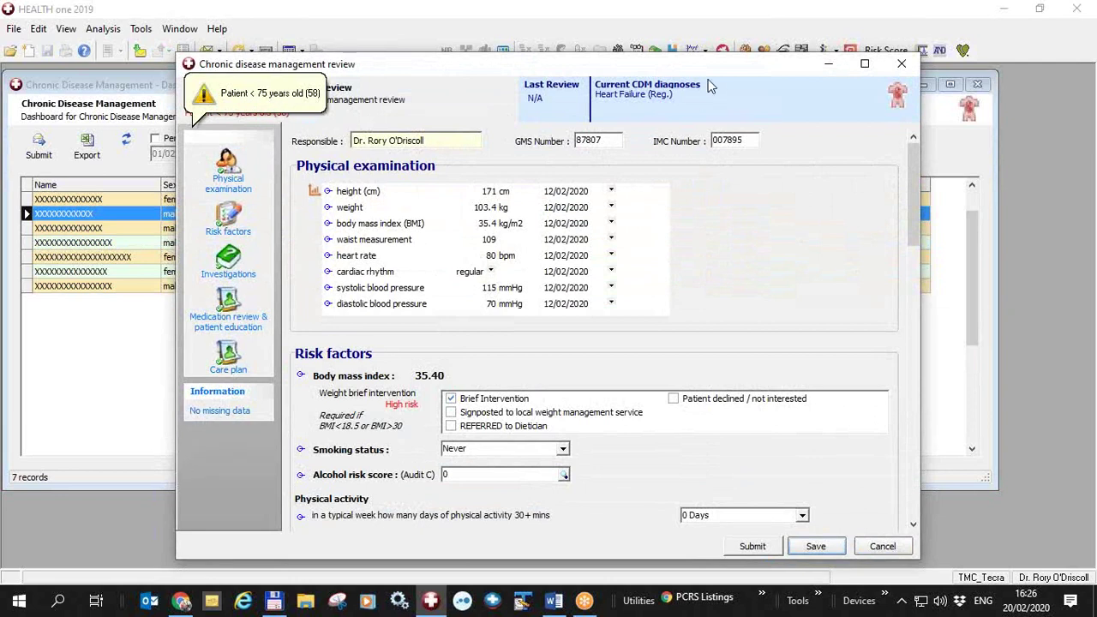
# Step: Look over the heart disease patient's chronic disease management review, and close it without saving or submitting
pyautogui.moveTo(687, 69); pyautogui.dragTo(592, 52)
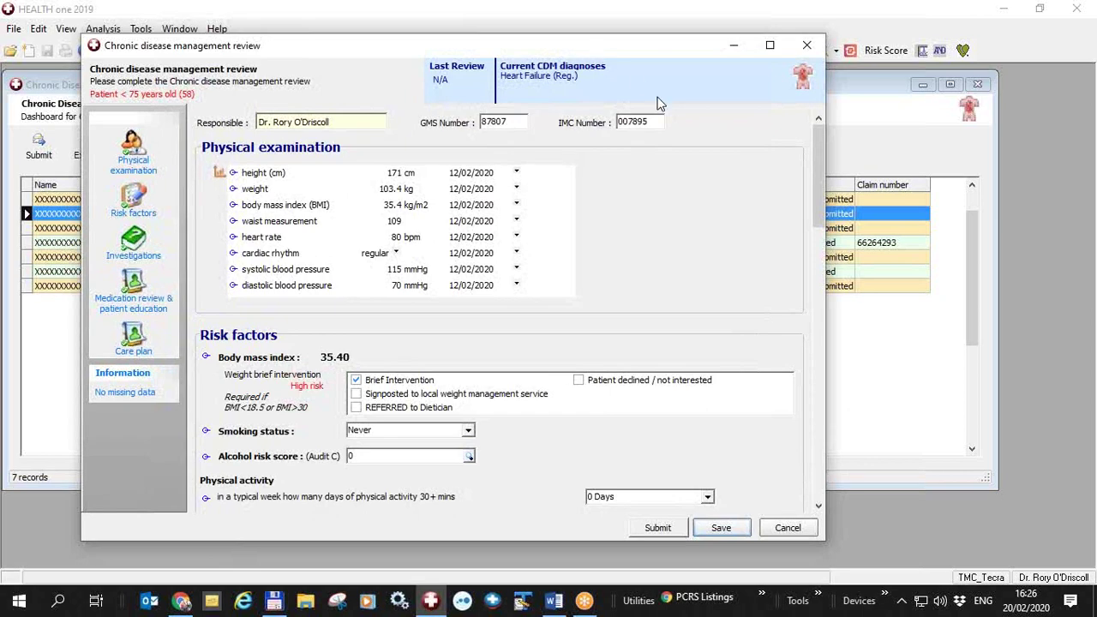
pyautogui.click(771, 531)
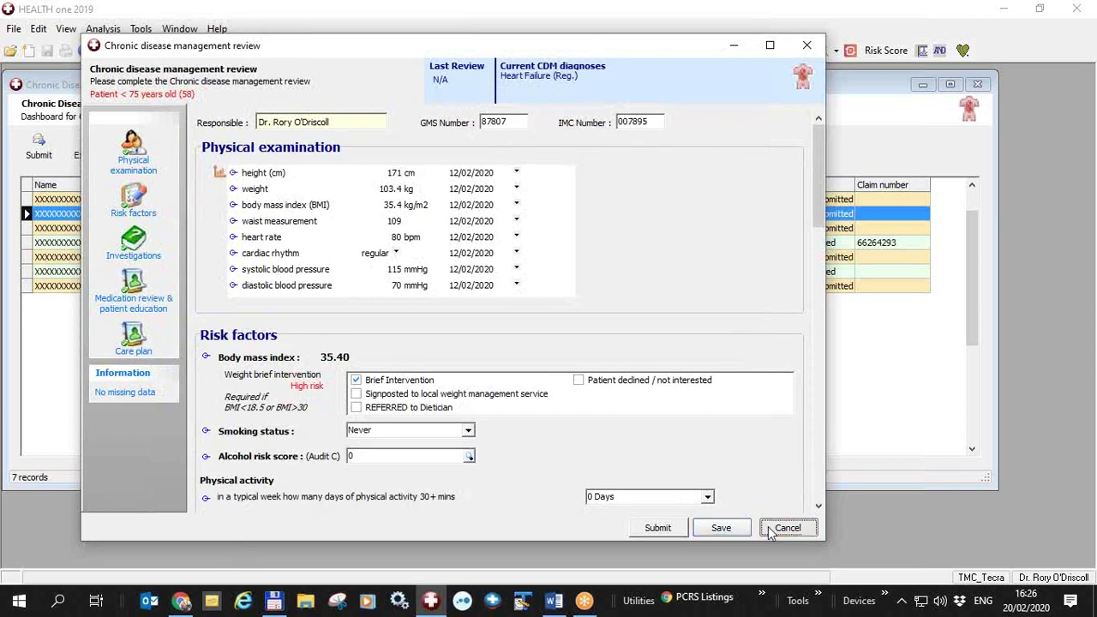
pyautogui.click(771, 530)
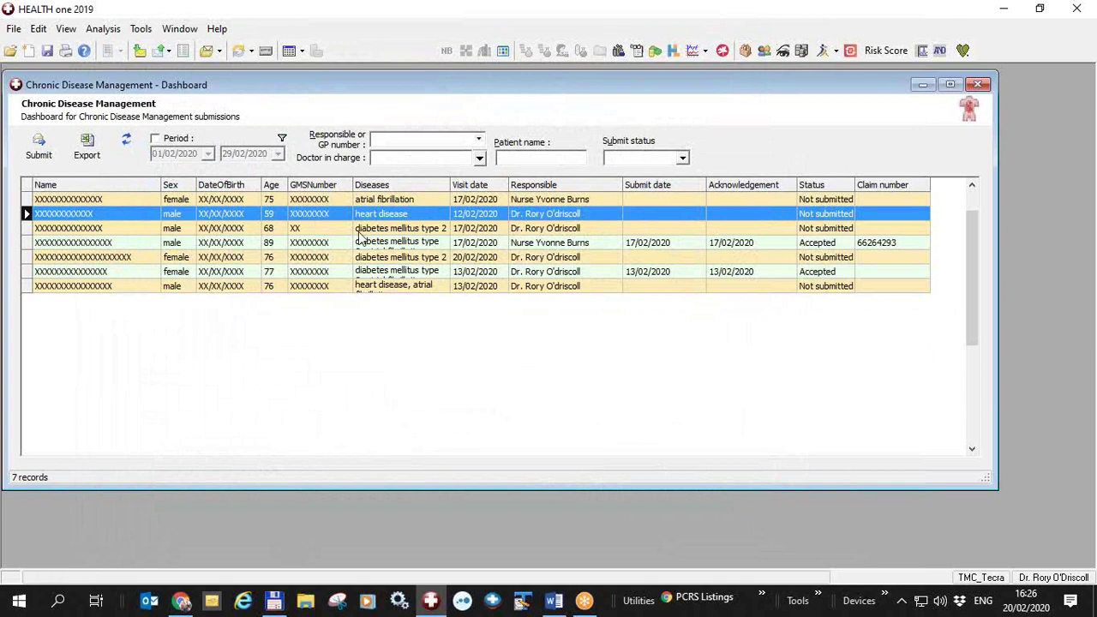
# Step: Select the accepted diabetes record visited on 17/02/2020 and view the actions available for it, without running any
pyautogui.click(419, 246)
pyautogui.rightClick(420, 250)
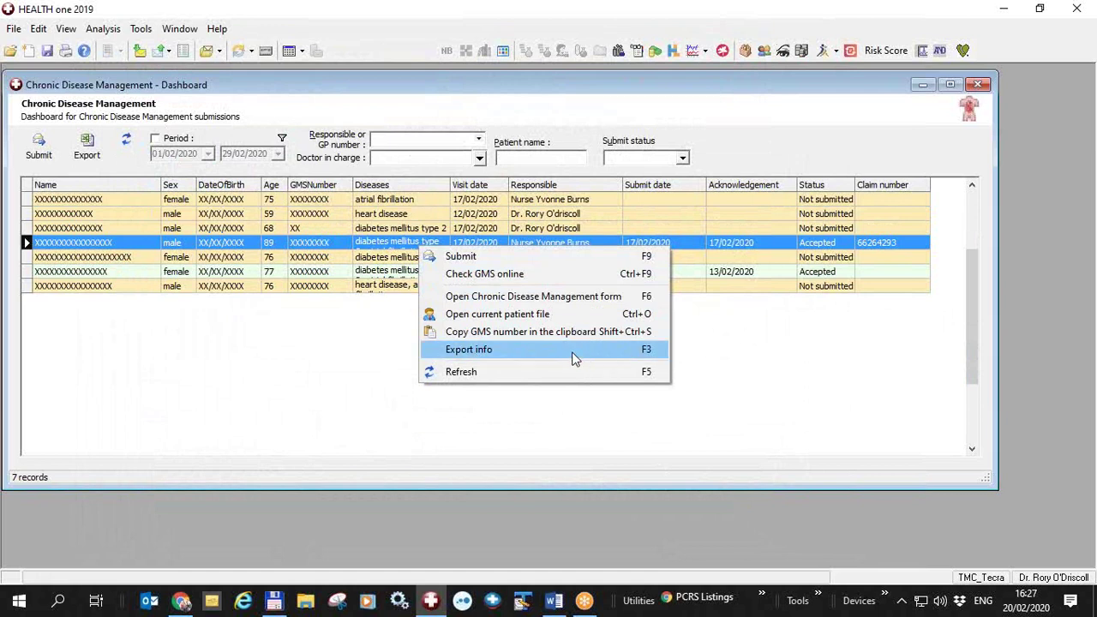
pyautogui.click(733, 325)
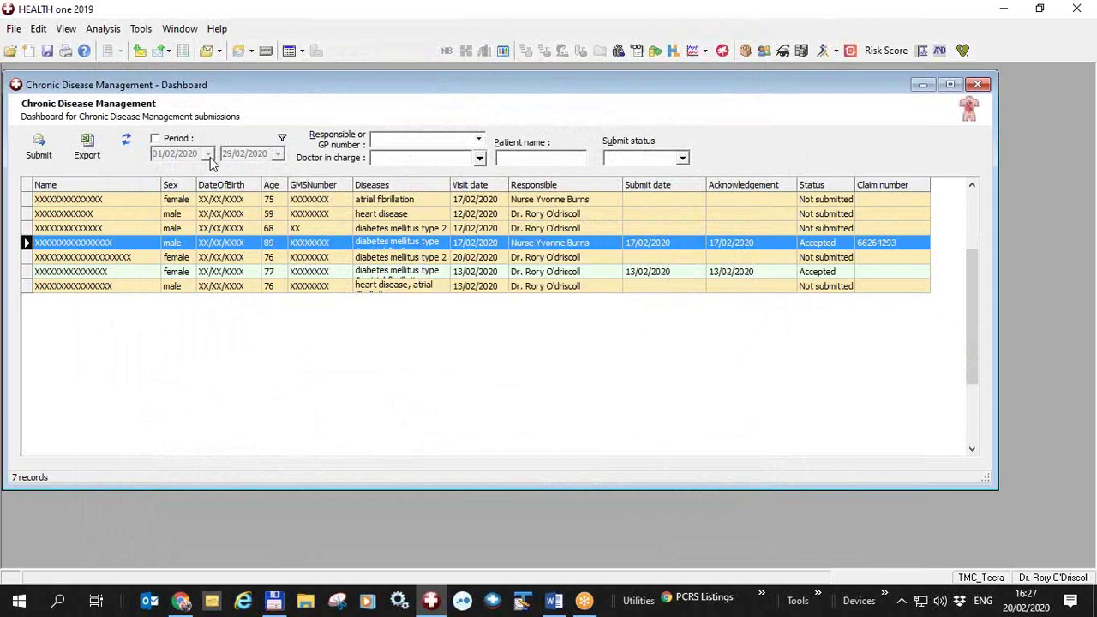
# Step: Switch to the Word document titled Chronic Disease Management 2020, and return to the HEALTH one dashboard
pyautogui.click(554, 602)
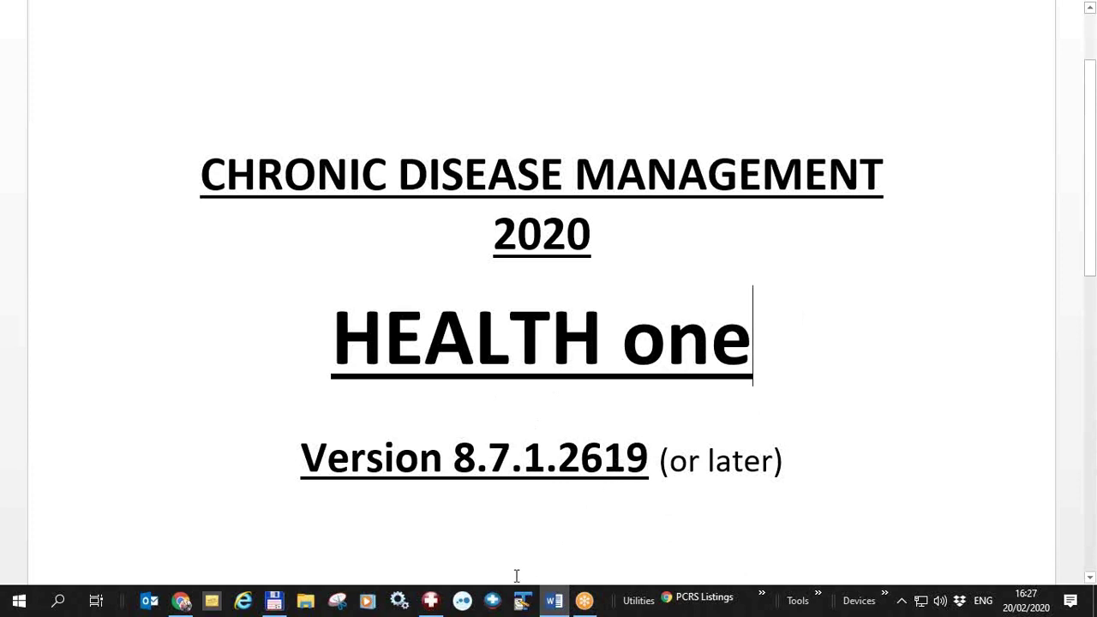
pyautogui.click(432, 602)
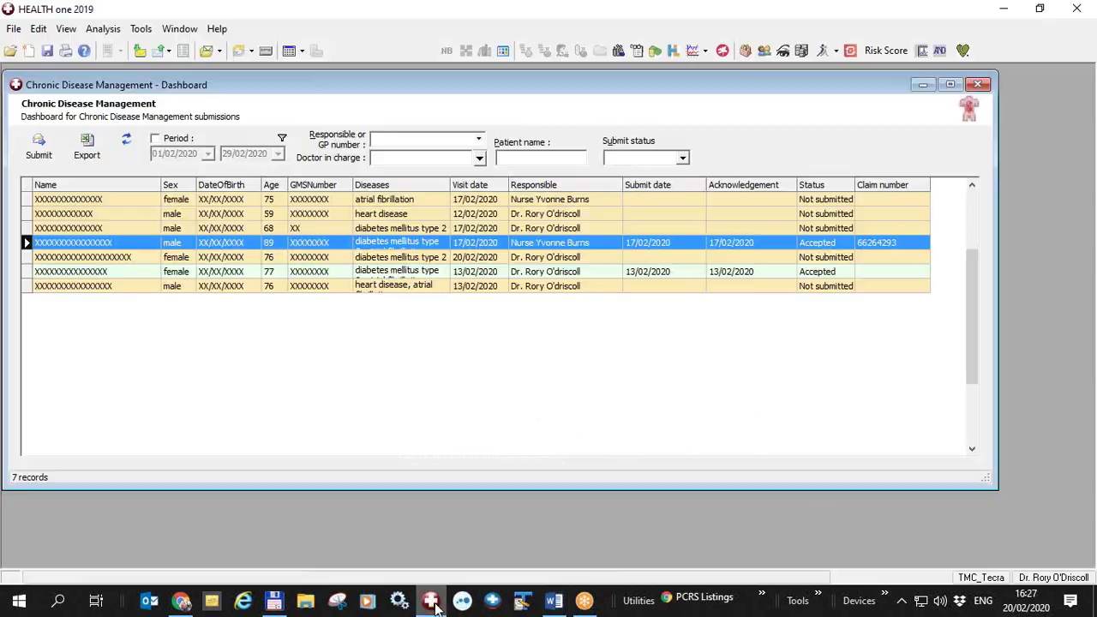